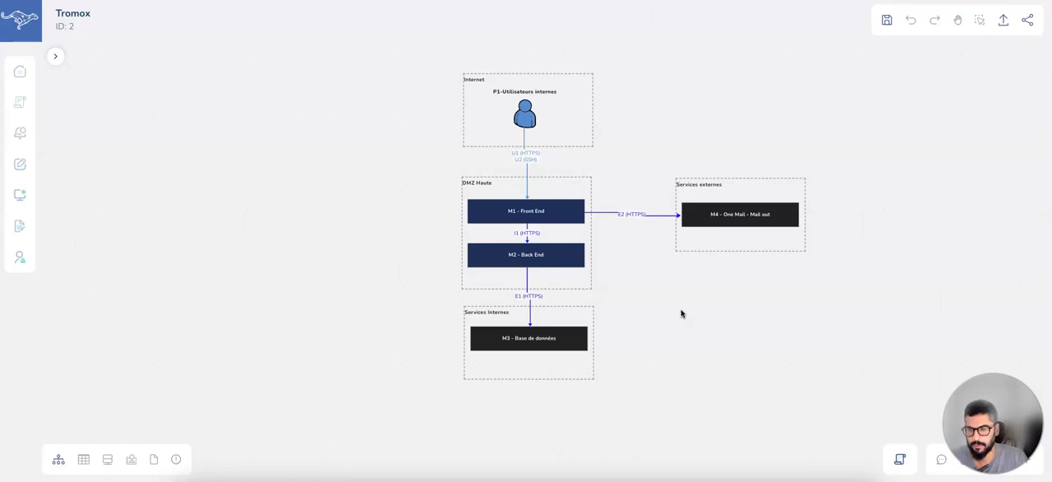
Widen the Internet network zone to make room beside the internal users icon.
scroll(681, 313, up, 2)
drag(619, 266, 658, 294)
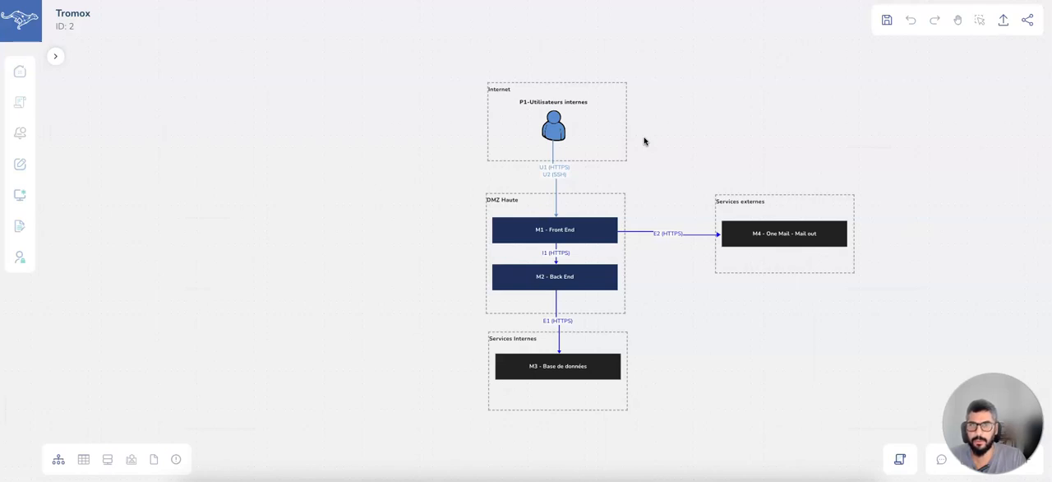
click(487, 118)
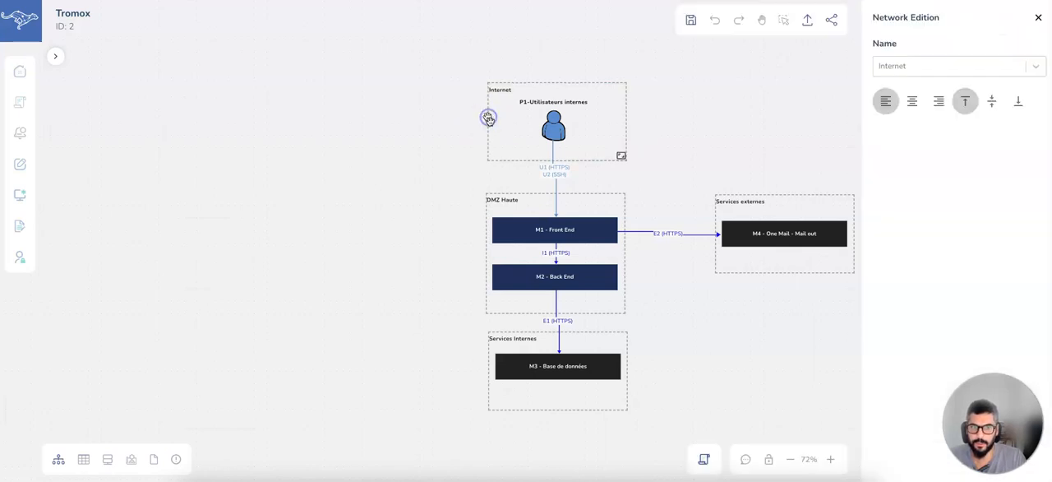
click(623, 156)
drag(487, 127, 376, 127)
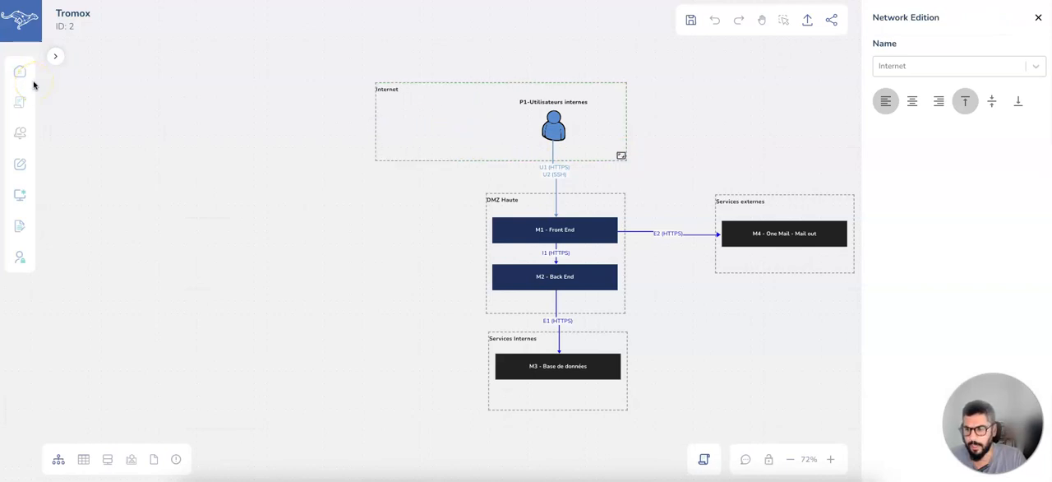
Add a simple internal module inside the Internet zone, beside the internal users icon.
click(56, 57)
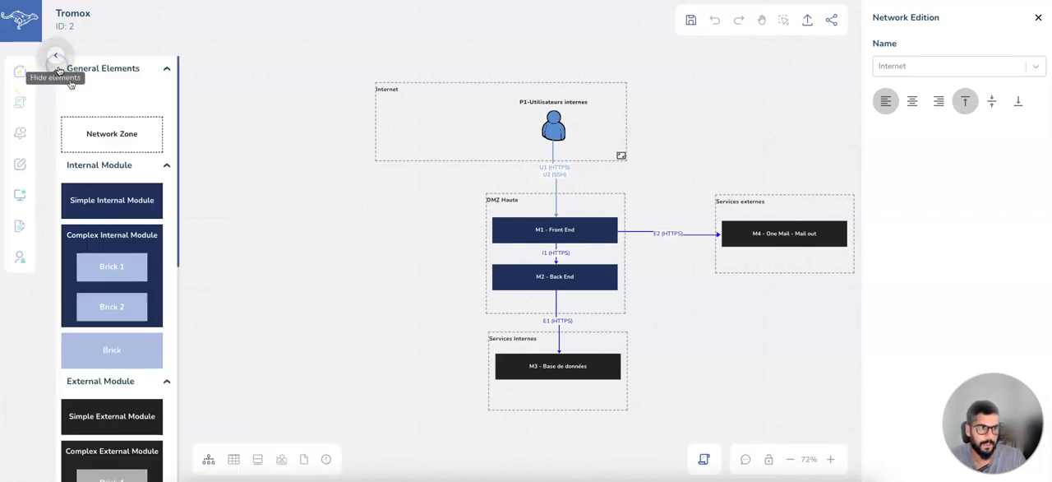
scroll(123, 215, down, 1)
drag(107, 187, 423, 135)
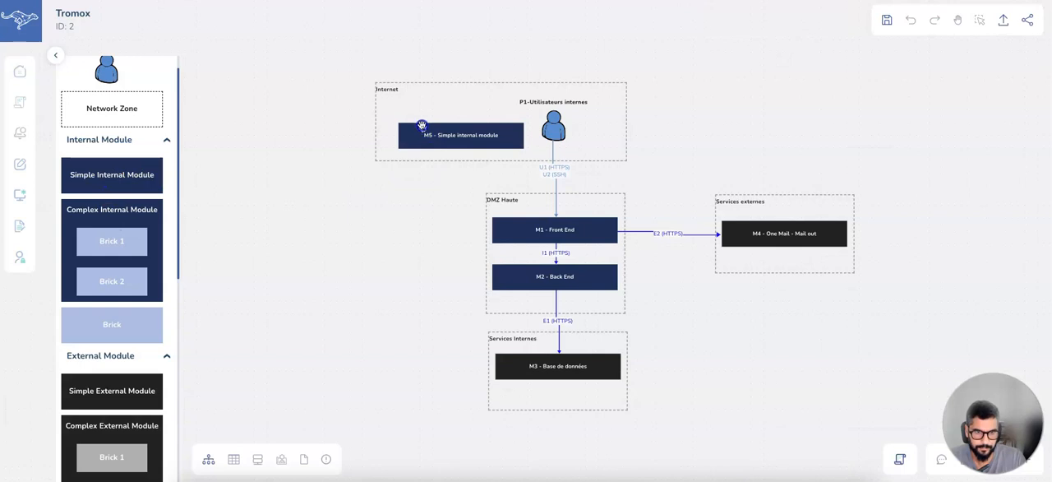
click(421, 125)
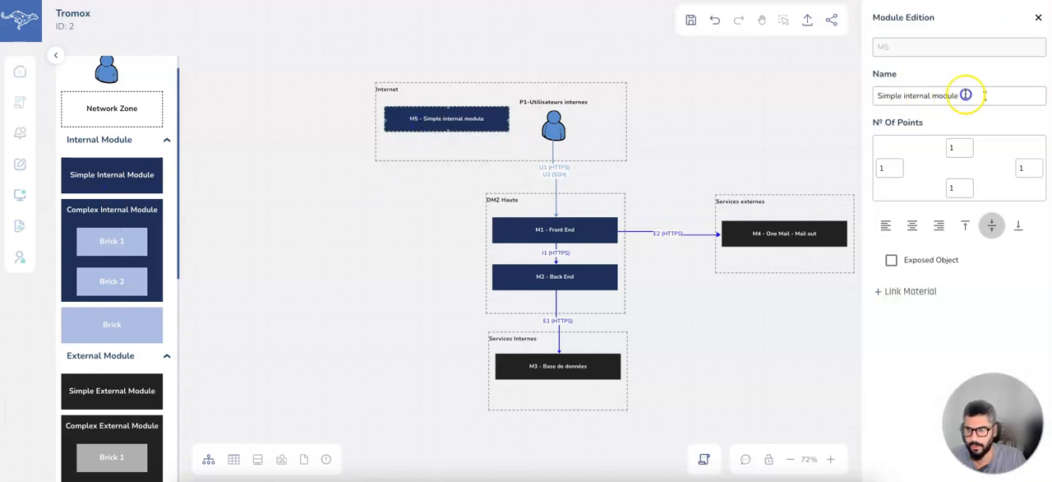
Rename the new internal module in the Internet zone as "Base de données utilisateurs".
drag(966, 95, 847, 95)
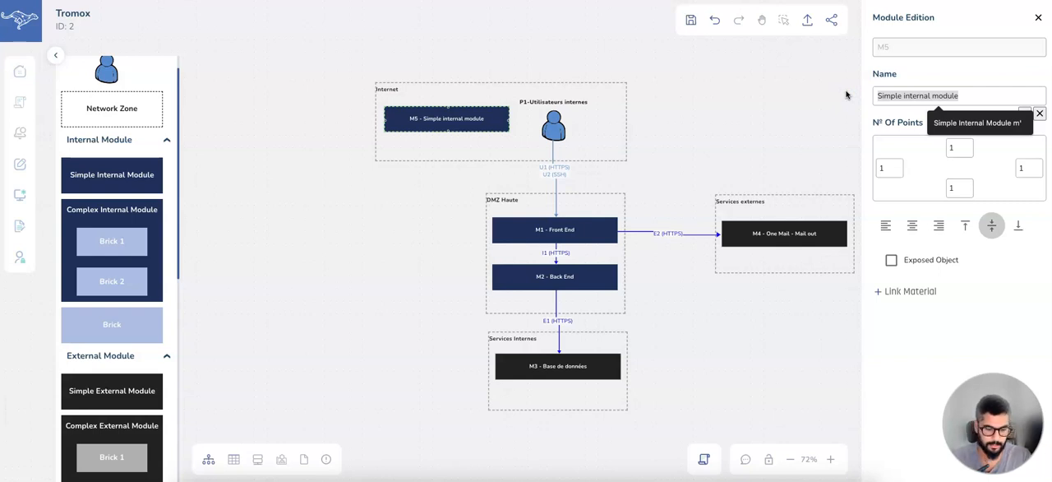
text(Base de données utilisateurs)
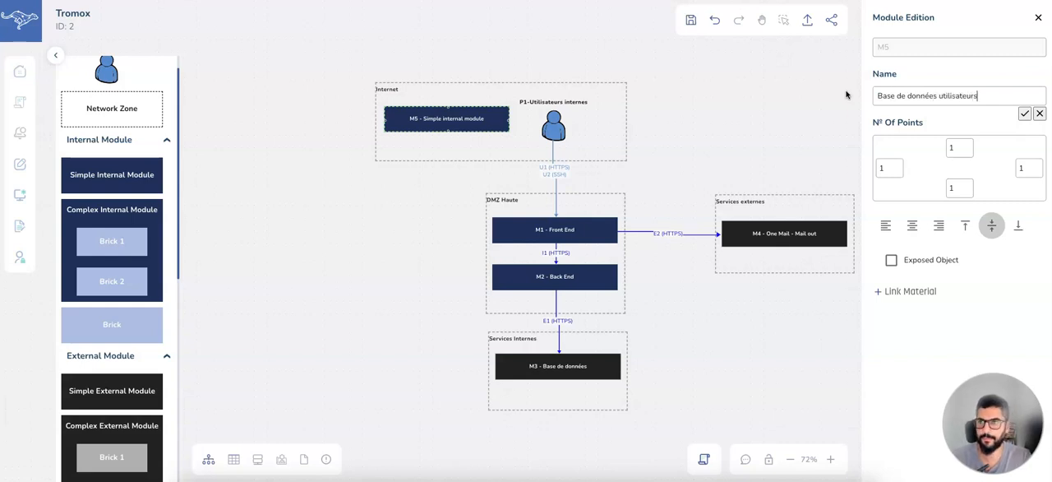
key(Return)
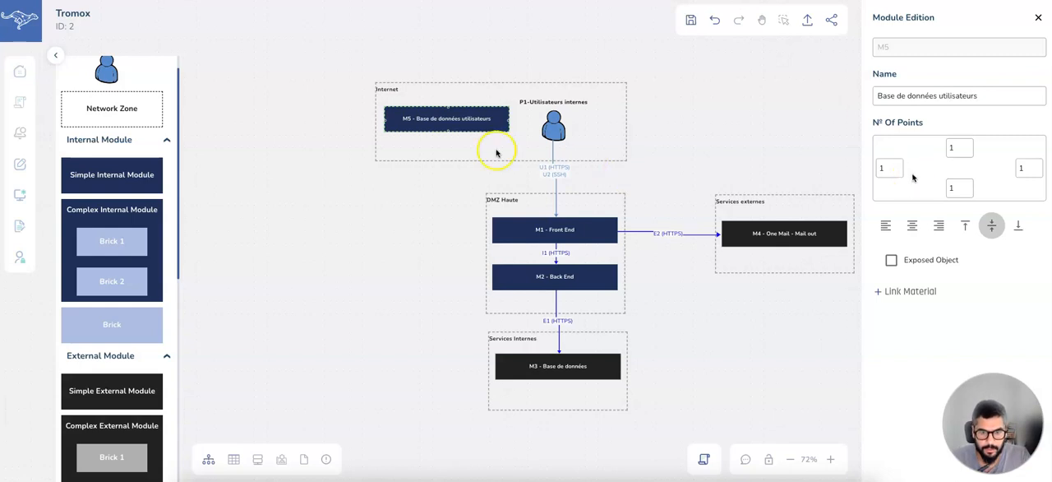
Connect the Base de données utilisateurs module to M3 - Base de données with a flow and set its protocol to HTTPS.
drag(442, 130, 496, 368)
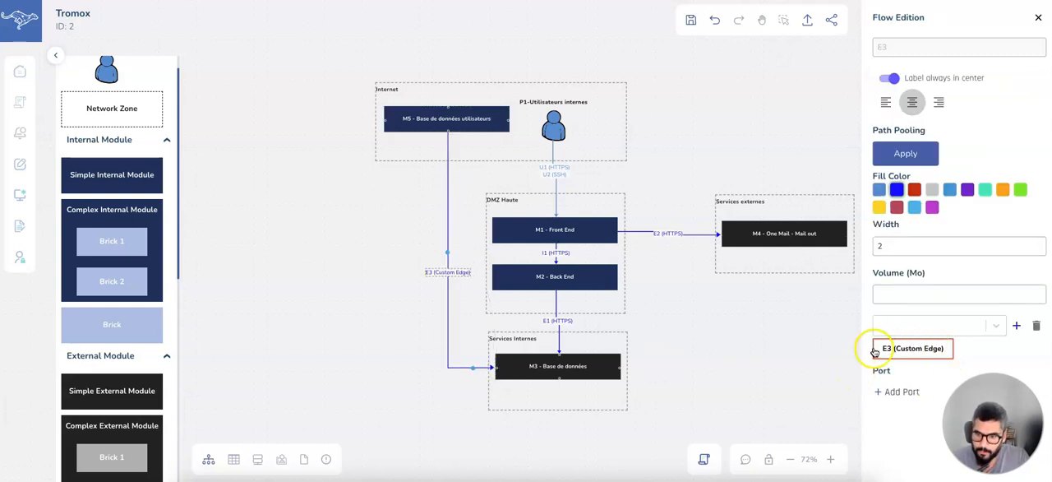
click(905, 346)
click(906, 328)
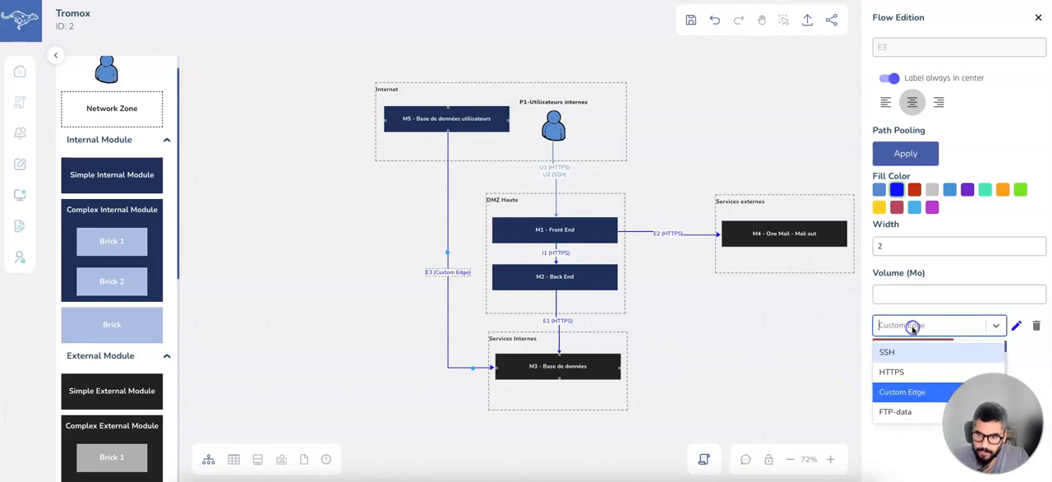
click(898, 371)
click(1016, 327)
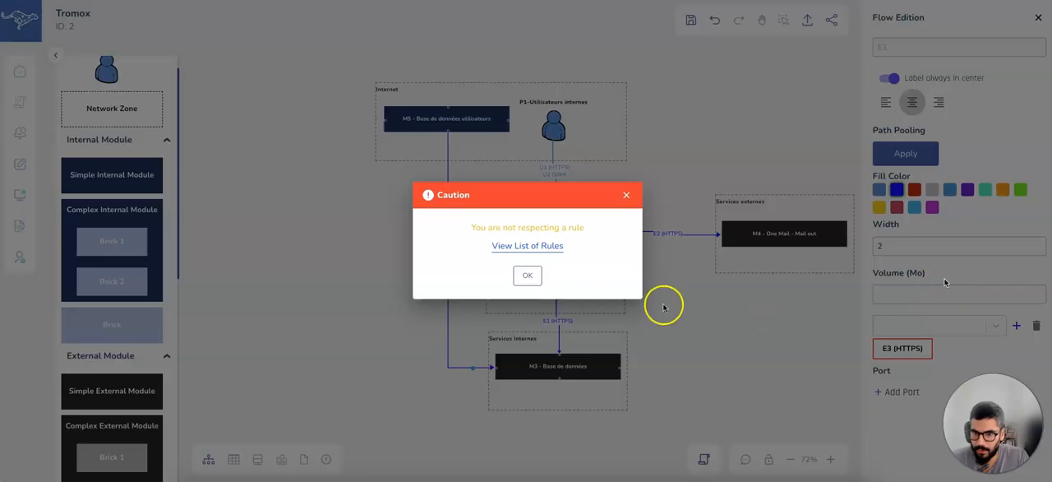
click(528, 277)
Add single port 443 to the HTTPS flow between Base de données utilisateurs and M3.
click(901, 350)
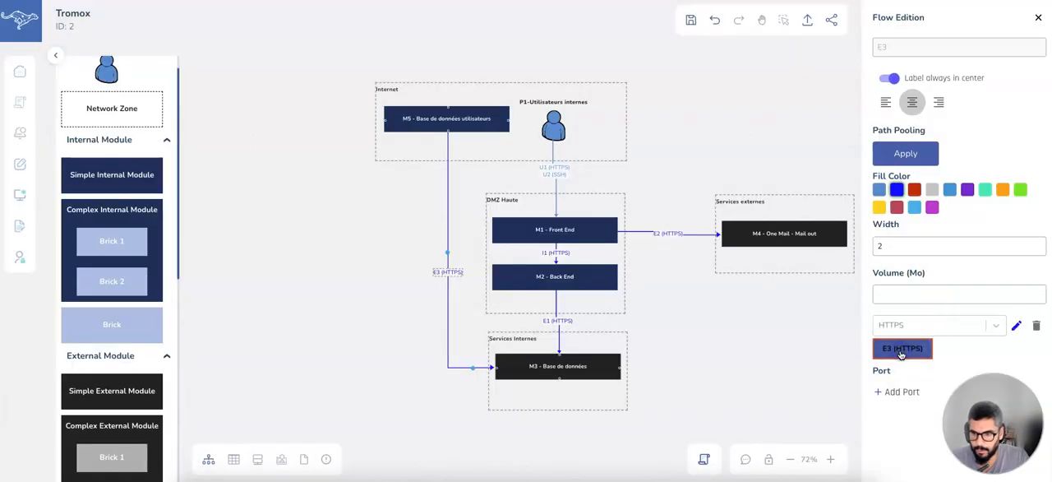
click(896, 392)
click(898, 417)
text(443)
key(Return)
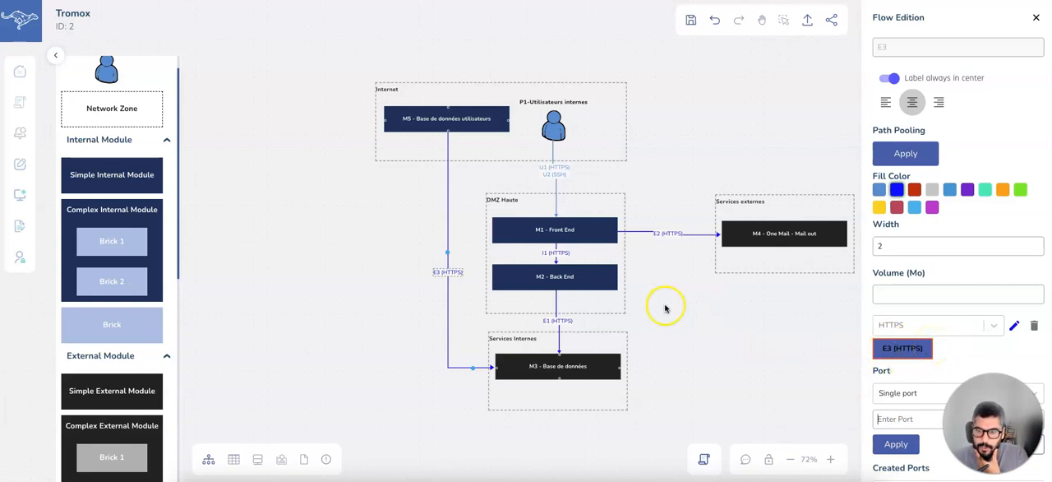
click(756, 345)
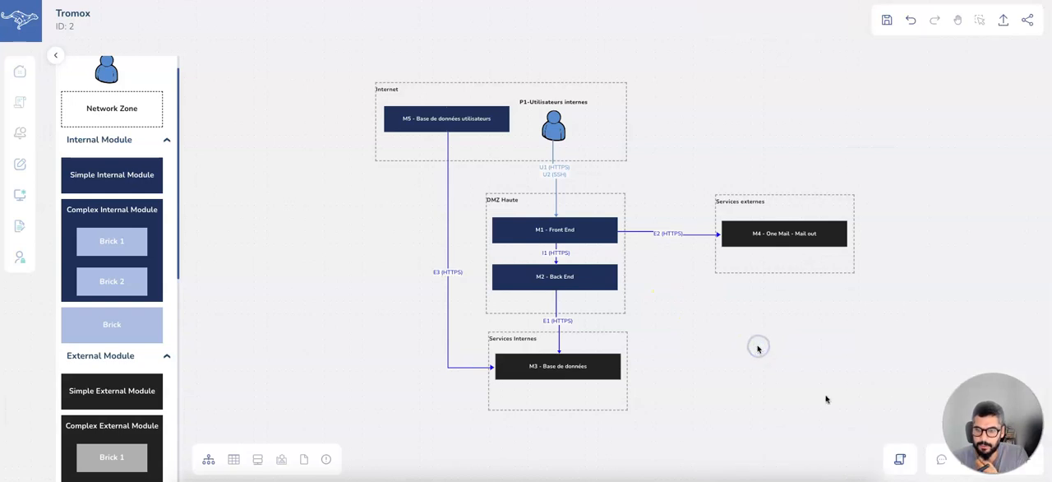
Review the list of rules for flows between network zones, including association level, protocol and comment.
click(904, 459)
scroll(929, 122, right, 5)
scroll(933, 120, left, 5)
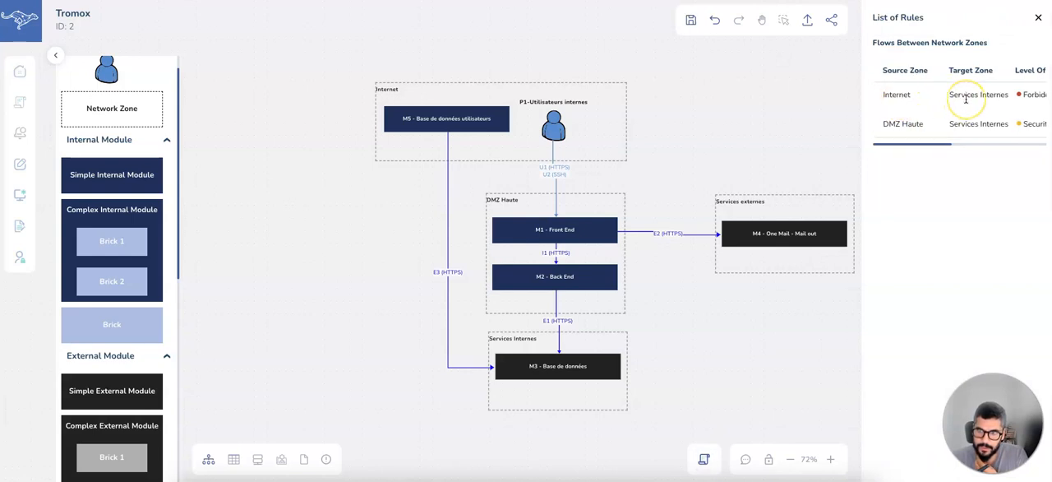
scroll(967, 98, right, 5)
scroll(967, 99, left, 1)
click(901, 96)
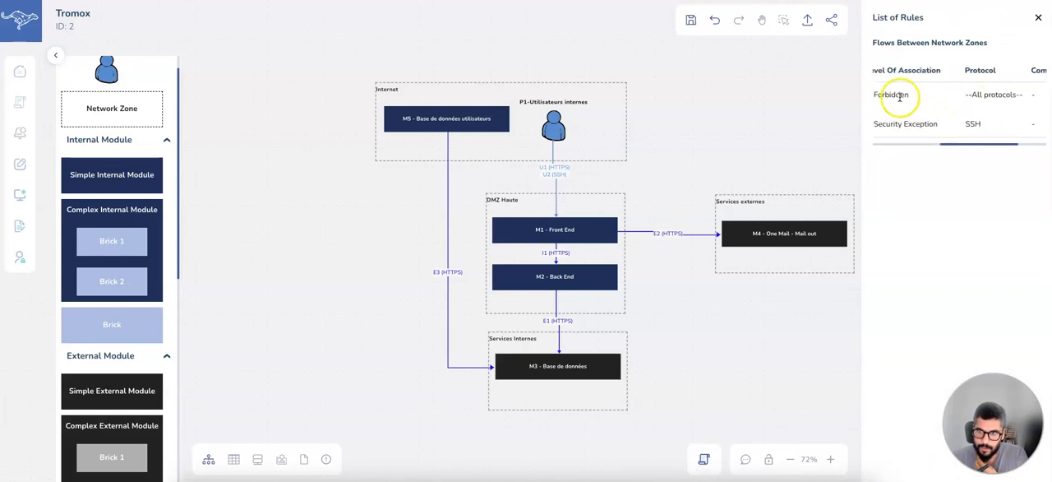
scroll(981, 103, right, 2)
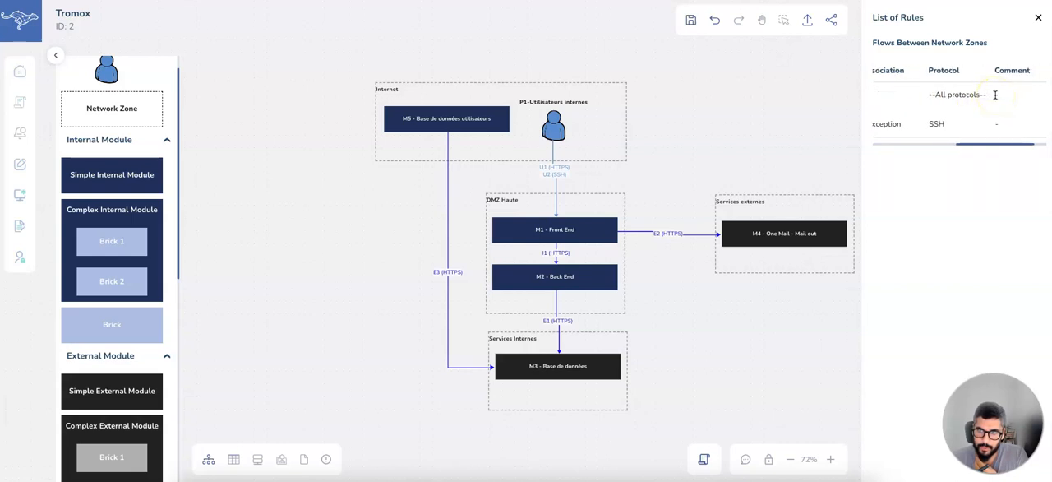
click(761, 117)
Inspect the flow between M5 and M3 and check its entry in the report of non-compliant flows.
click(435, 268)
click(438, 270)
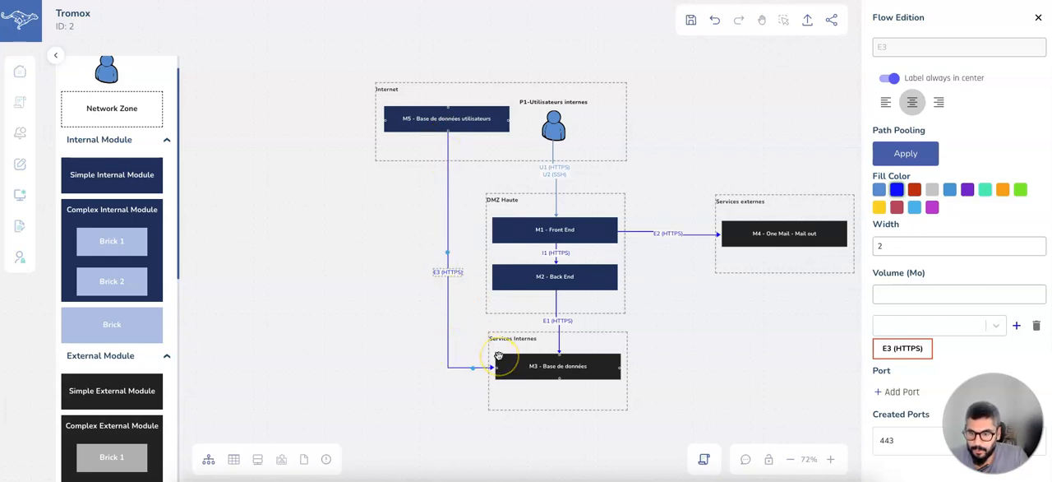
click(326, 460)
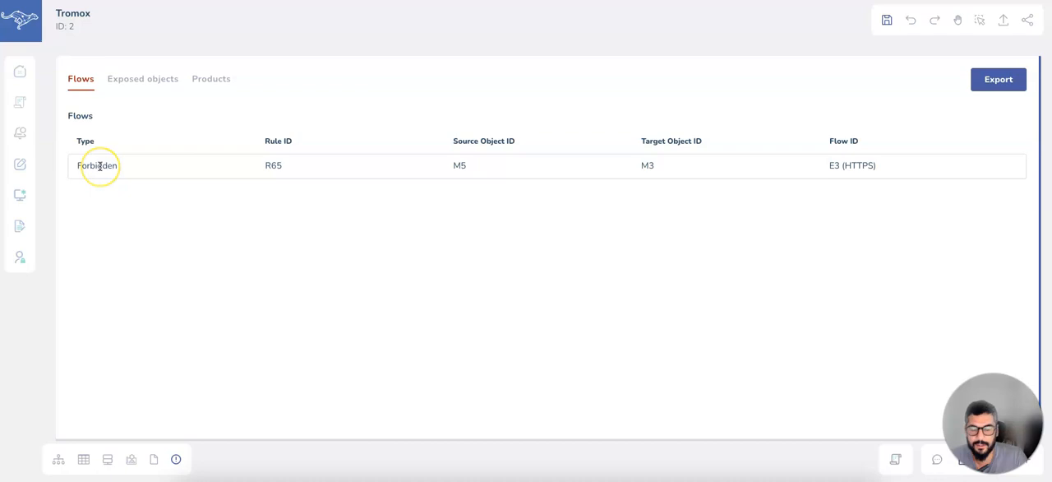
click(59, 457)
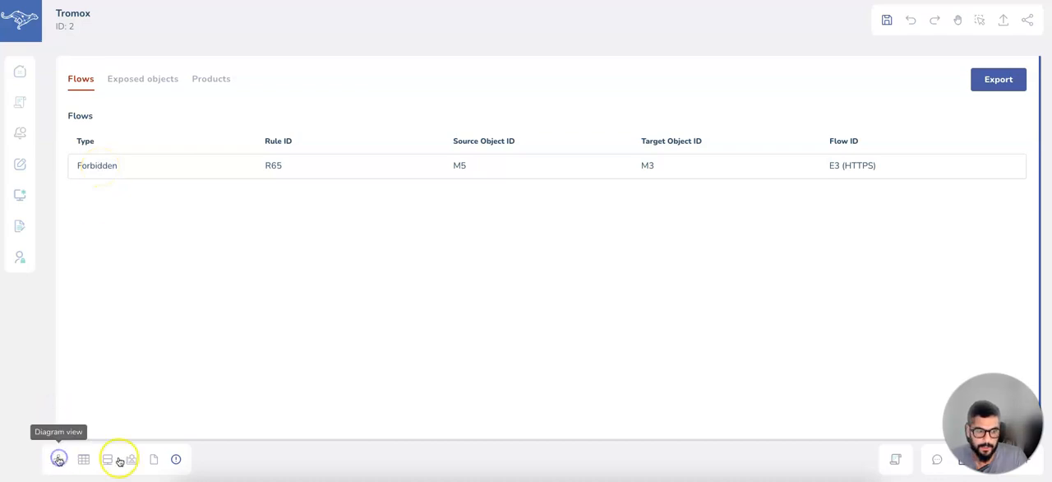
click(175, 459)
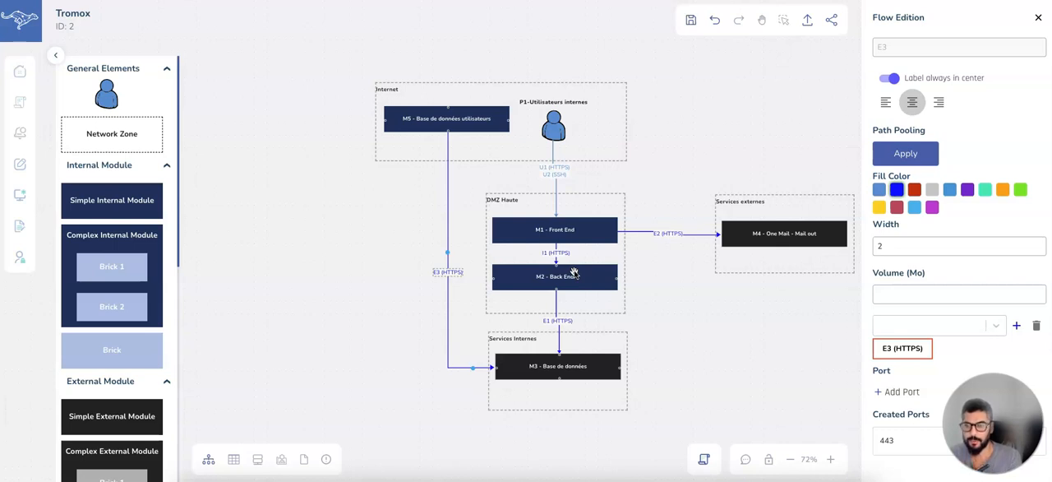
Extend the Services externes zone downward and add a simple external module below M4 - One Mail.
click(776, 200)
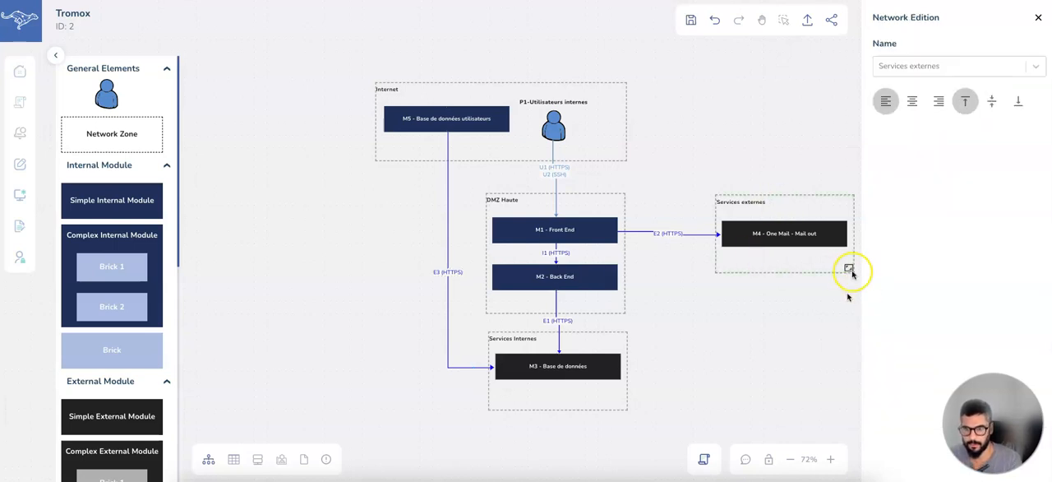
drag(849, 269, 839, 316)
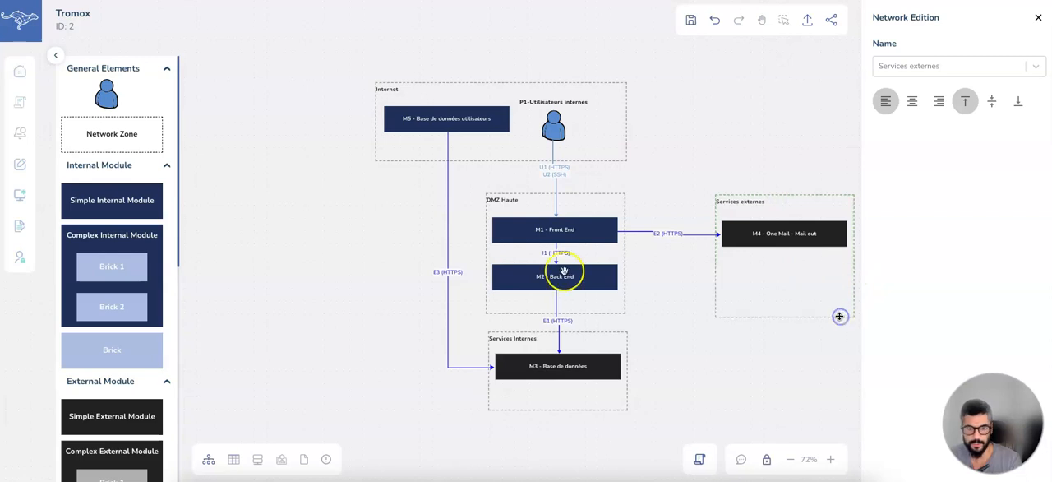
scroll(110, 282, down, 5)
drag(111, 199, 767, 279)
Link the new external module to the exposed object Gestionnaire de stock of the Master Stock application.
click(897, 279)
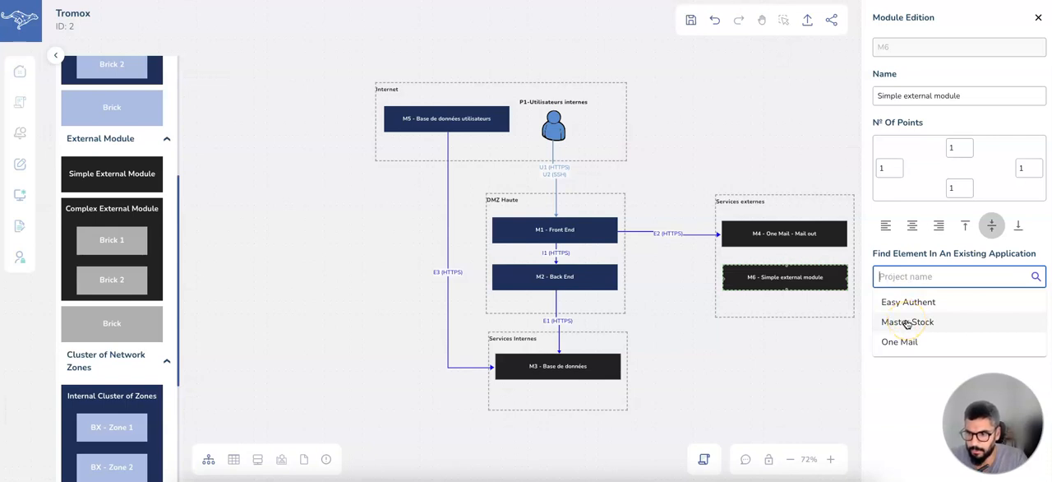
click(907, 323)
click(902, 306)
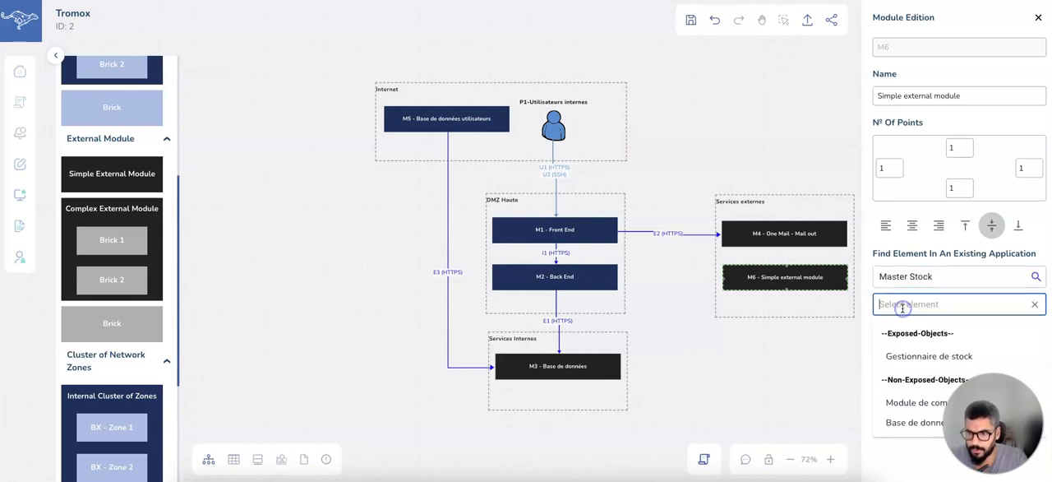
click(910, 358)
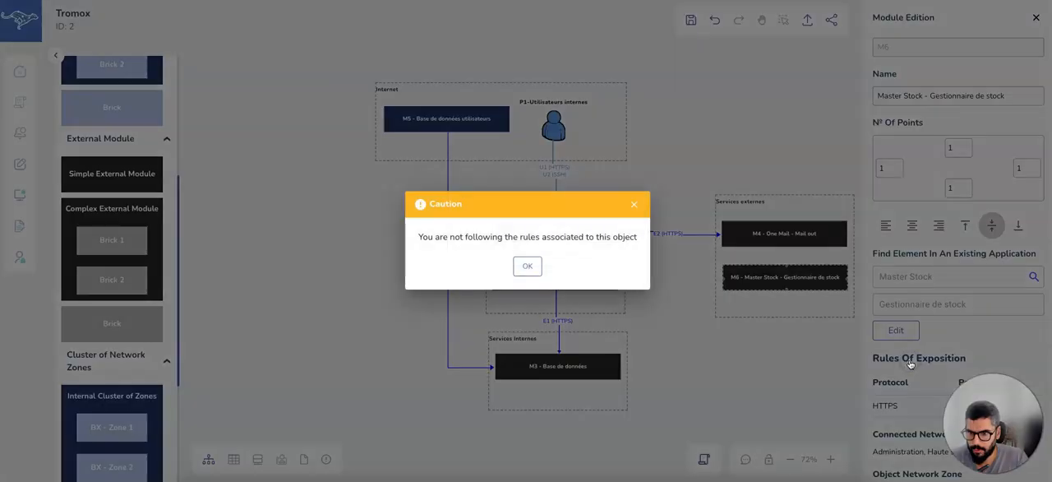
click(525, 269)
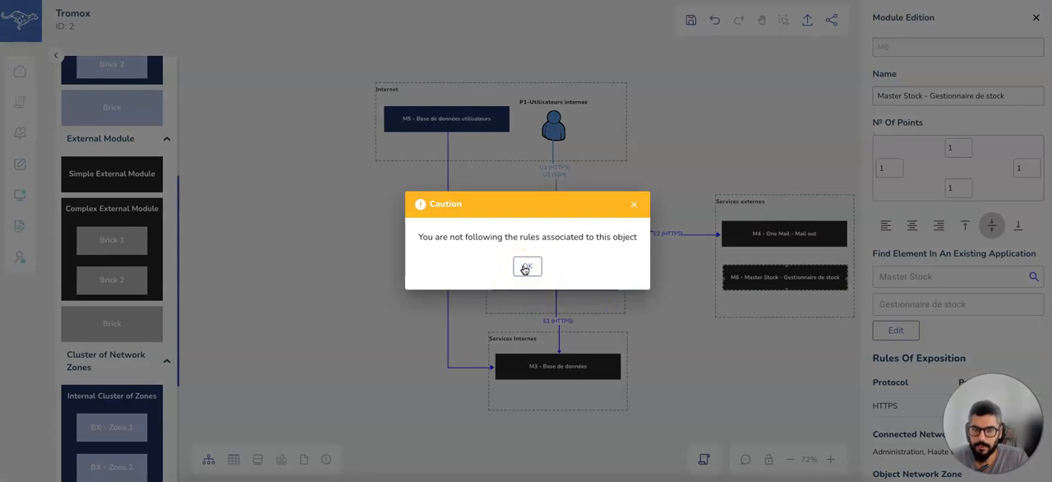
click(525, 268)
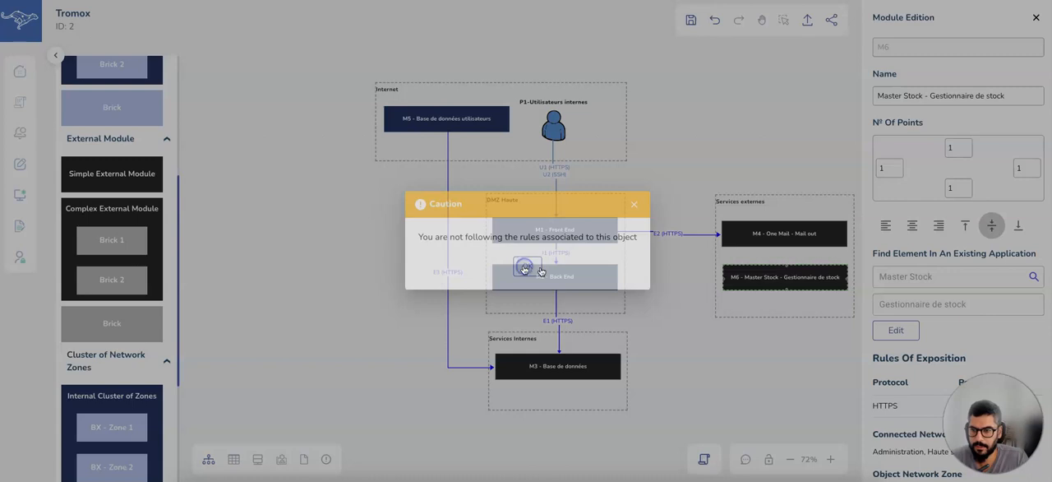
Review the exposition rules of the Gestionnaire de stock module, including protocol, port and network zones.
drag(994, 403, 313, 332)
scroll(913, 349, down, 2)
scroll(911, 351, up, 2)
scroll(908, 354, down, 1)
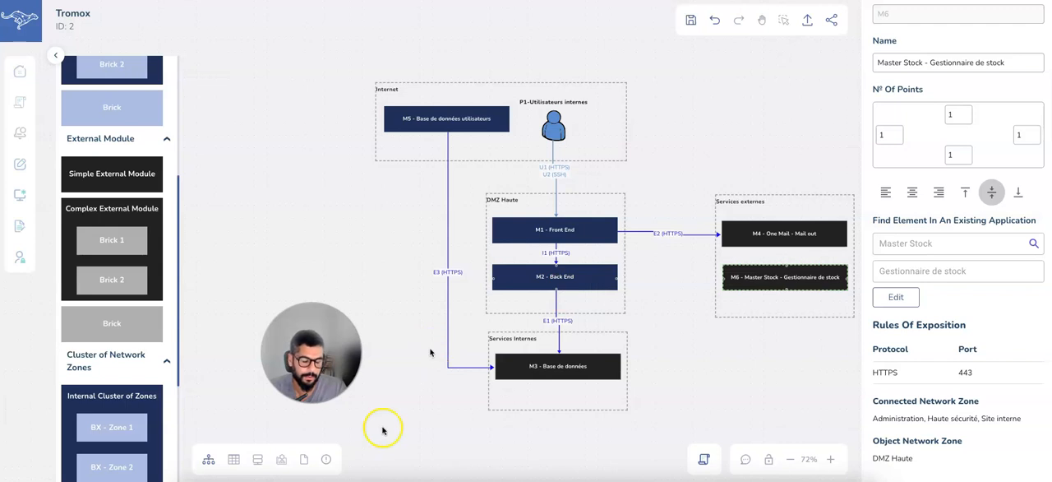
Connect M2 - Back End to the Master Stock - Gestionnaire de stock module with a flow.
click(615, 274)
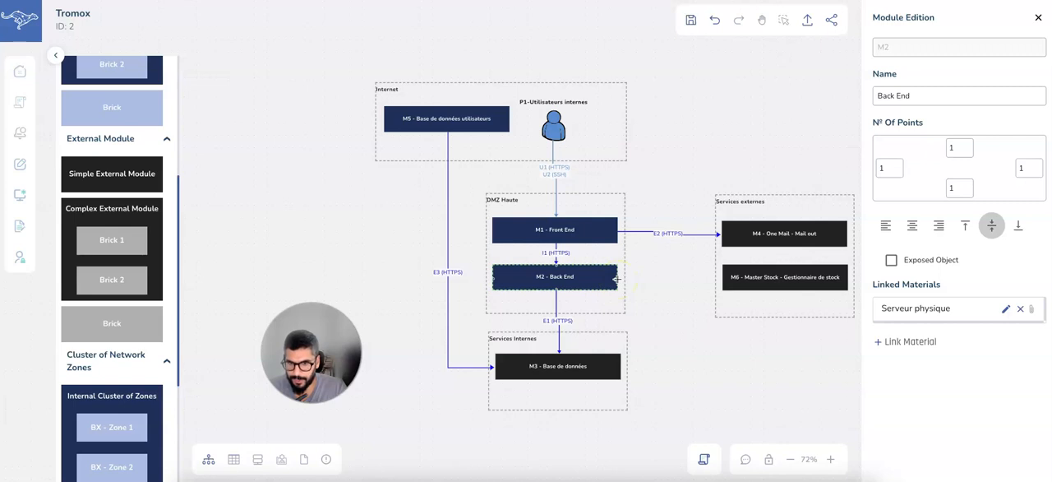
drag(680, 286, 724, 278)
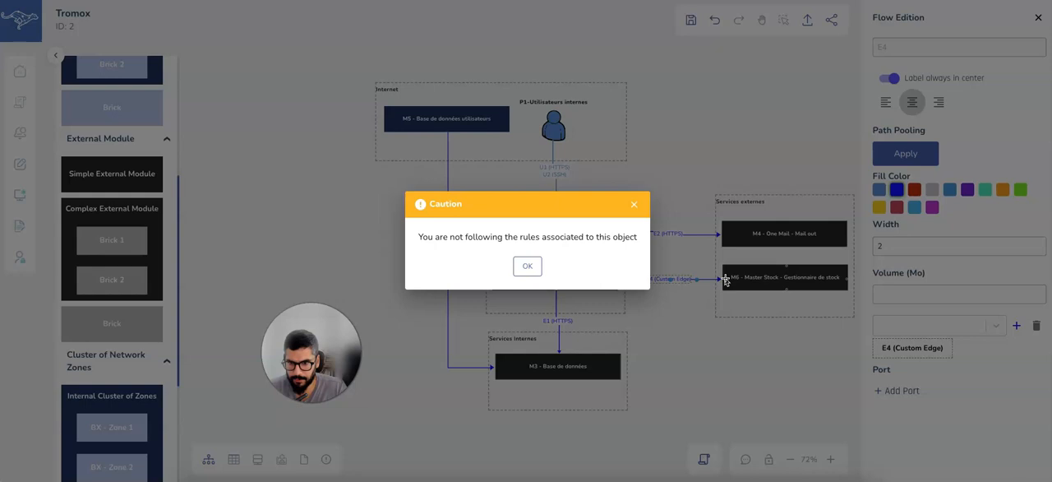
click(527, 267)
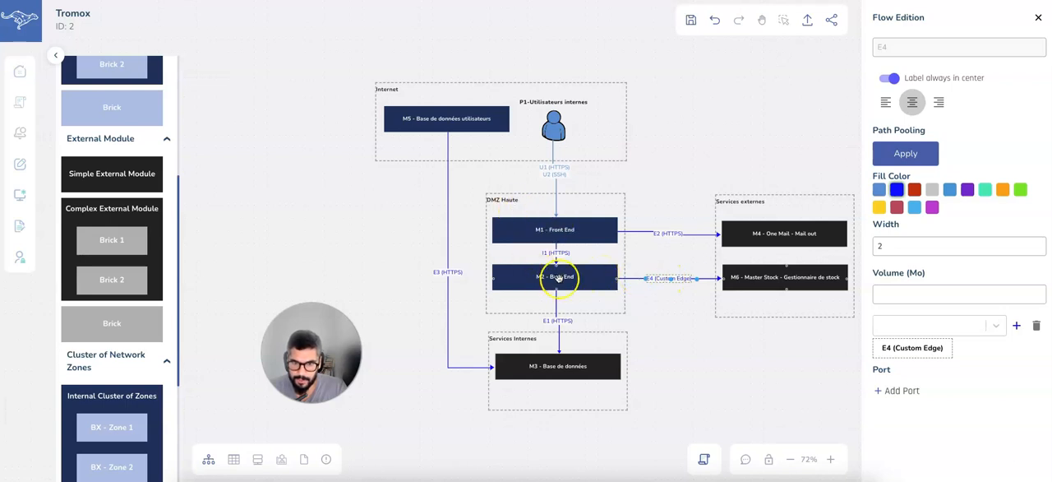
Check the exposition rules of M6 - Master Stock - Gestionnaire de stock and set the flow from M2 - Back End to HTTPS.
click(758, 279)
scroll(913, 435, down, 1)
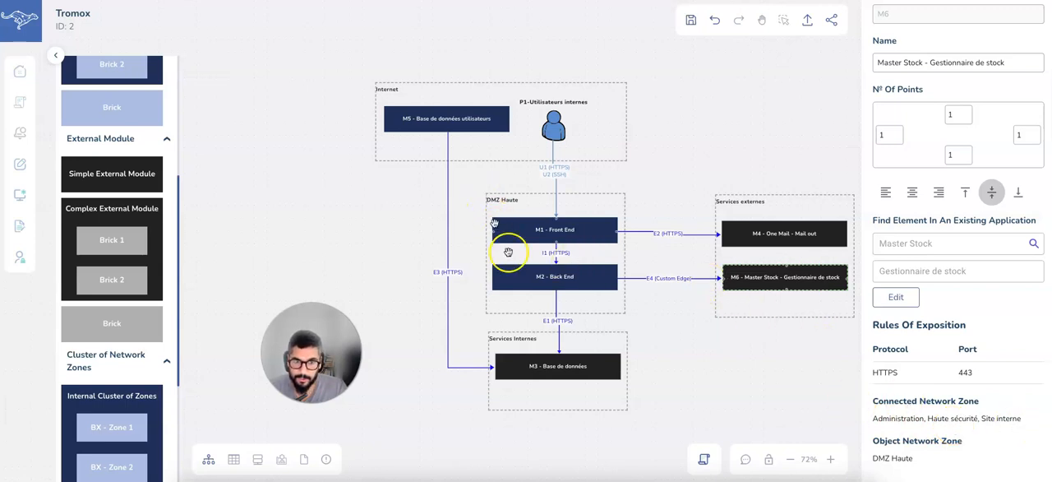
click(679, 280)
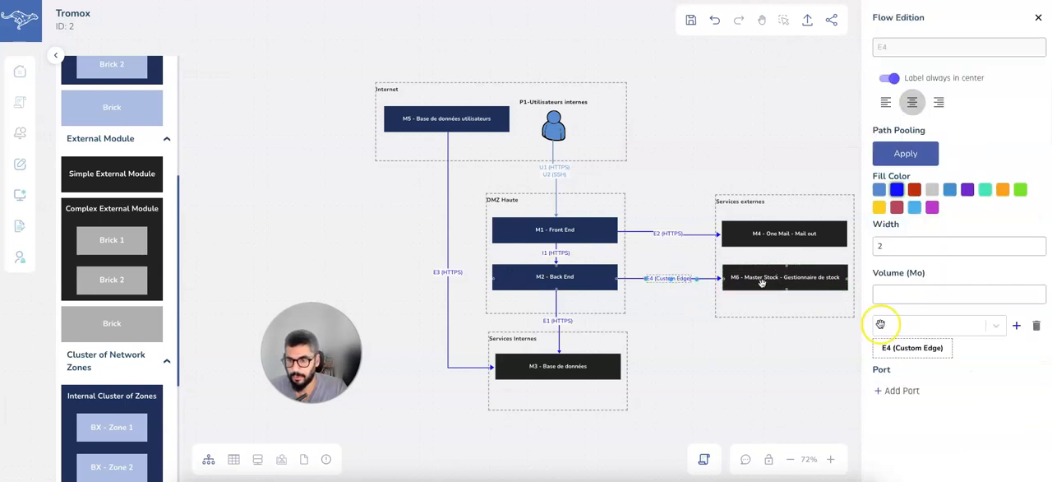
click(934, 329)
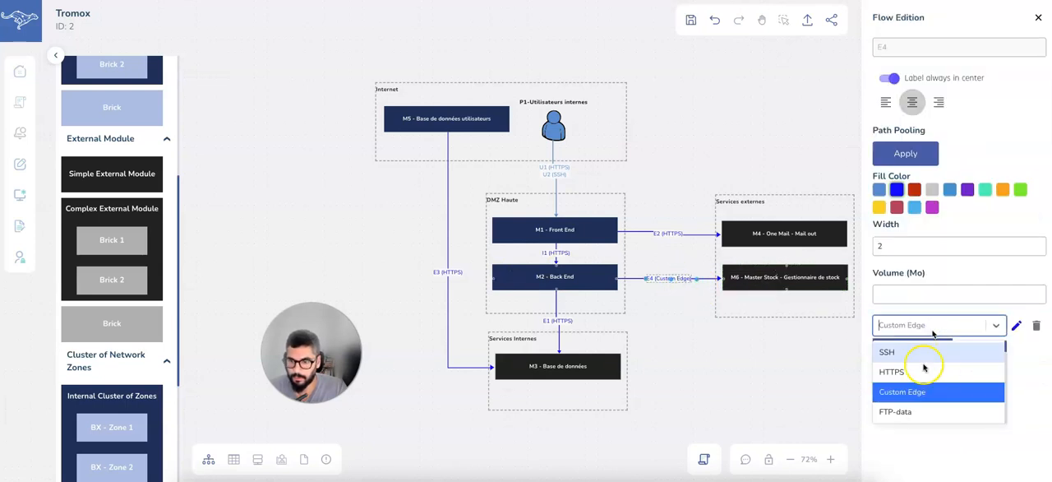
click(932, 366)
click(1018, 328)
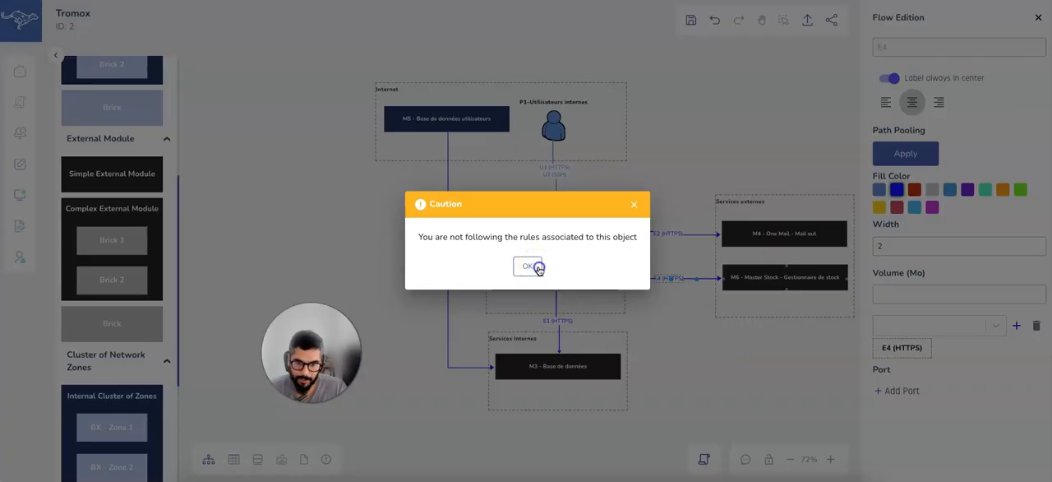
click(528, 266)
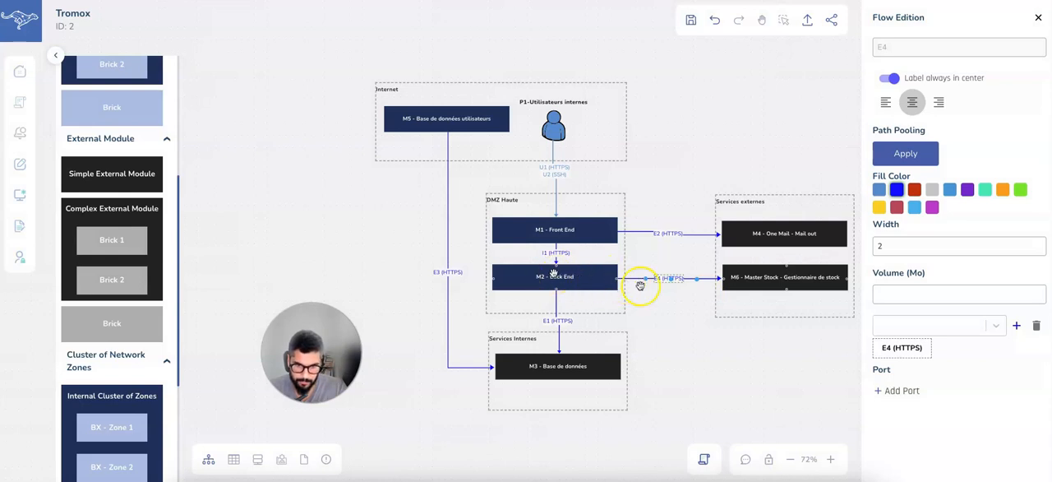
Add the single port 443 to the flow between M2 - Back End and M6 - Master Stock - Gestionnaire de stock.
click(903, 390)
click(947, 417)
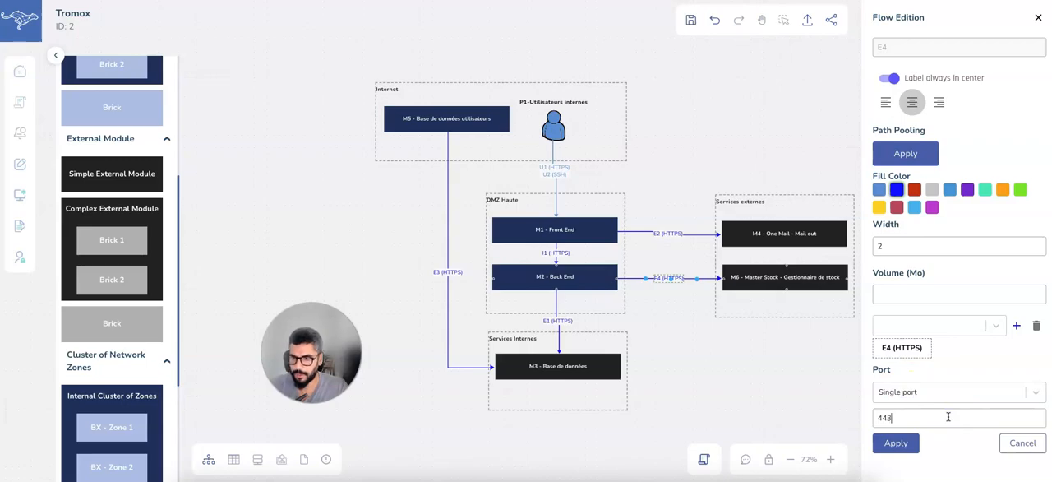
text(443)
key(Return)
click(534, 269)
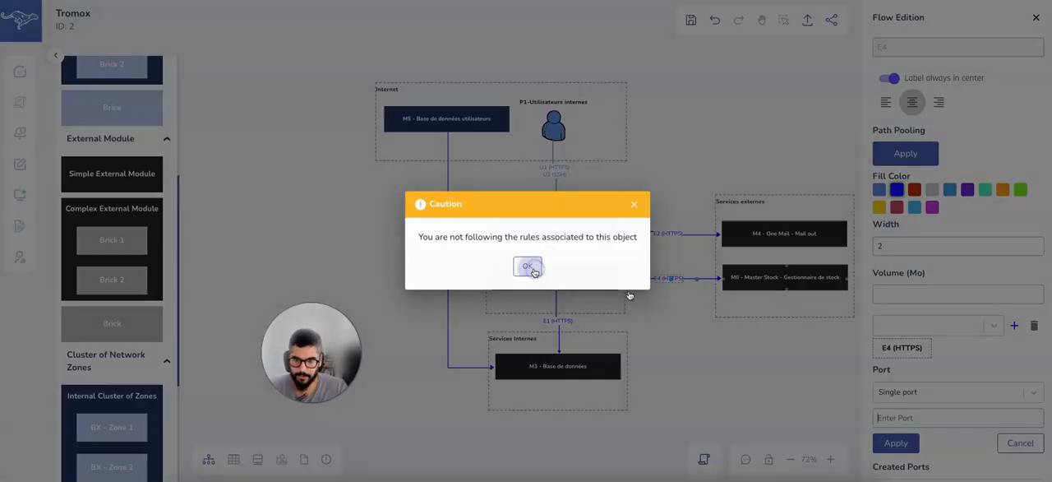
click(654, 280)
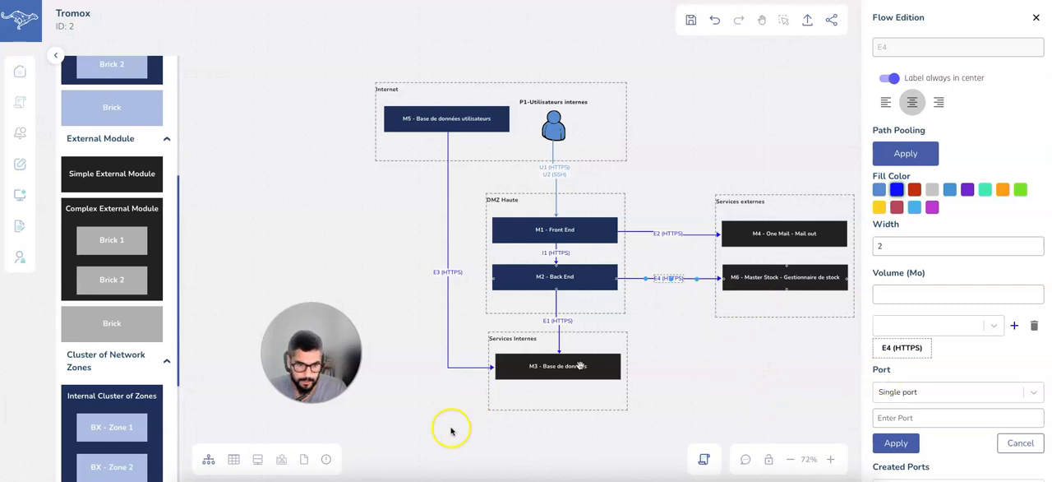
Examine the broken exposition rules for exposed objects in the conformity report and compare them with the architecture diagram.
click(327, 460)
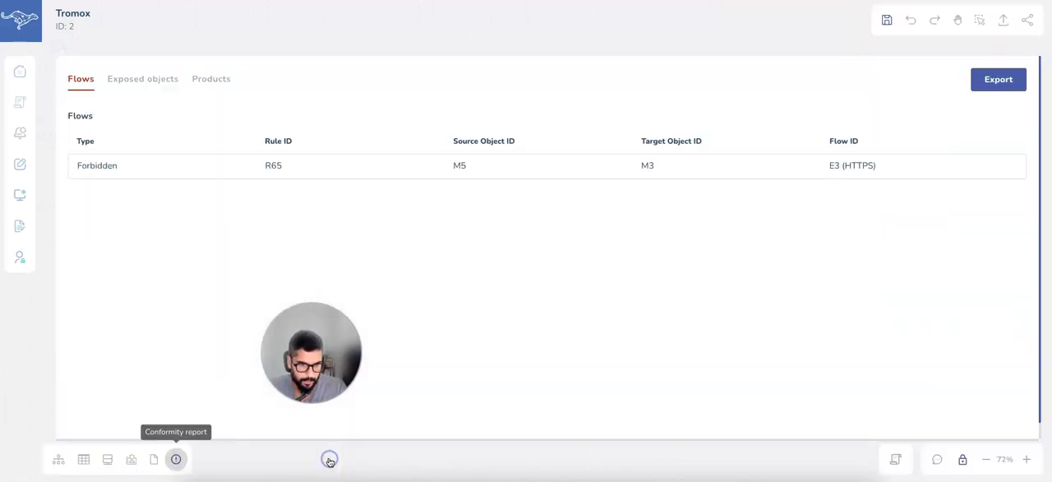
click(143, 81)
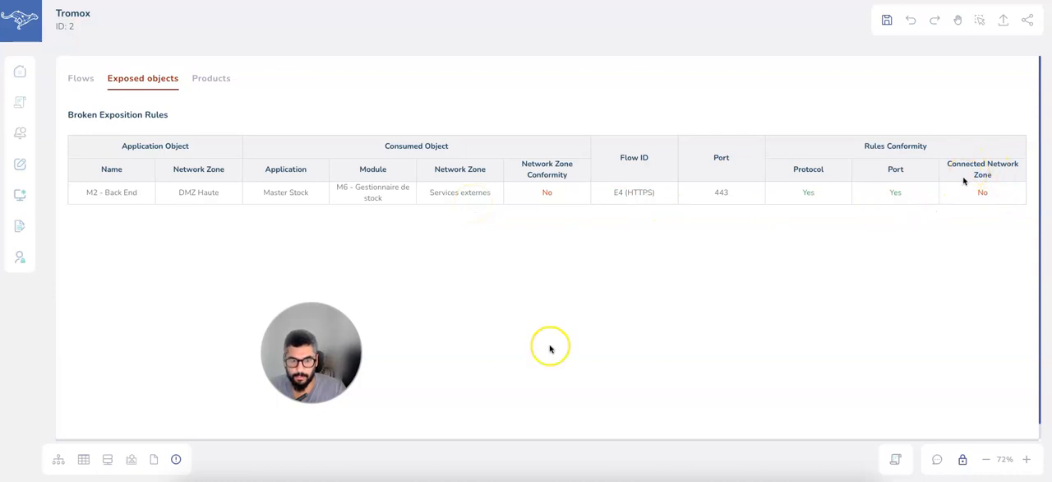
click(57, 461)
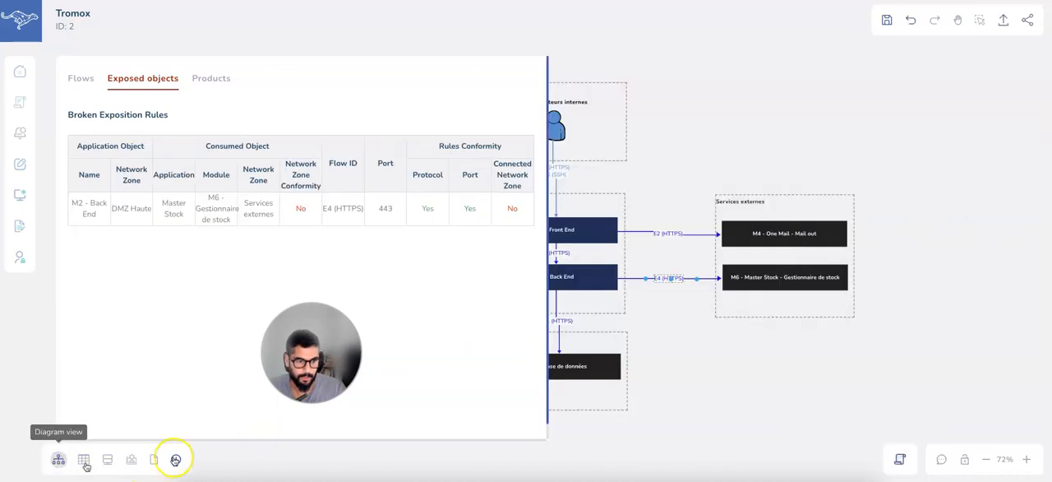
click(605, 281)
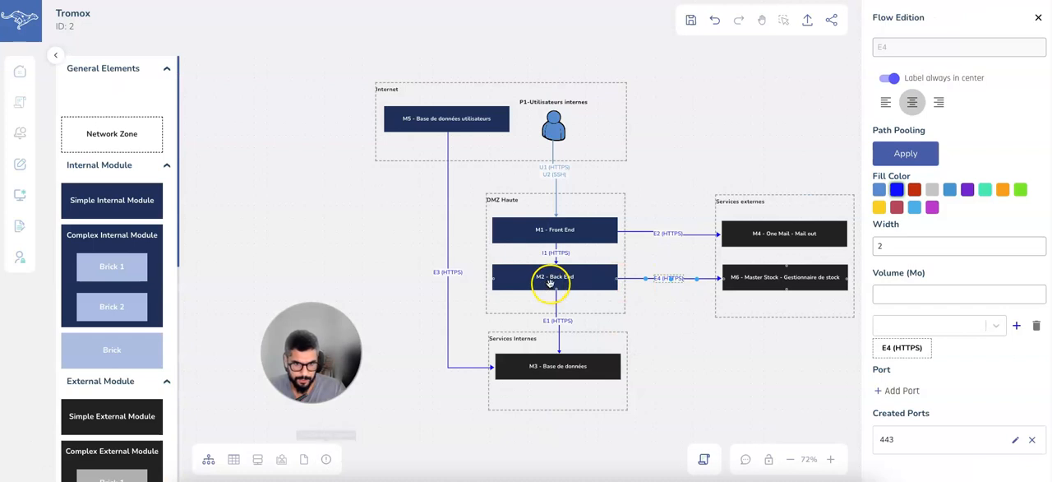
click(326, 458)
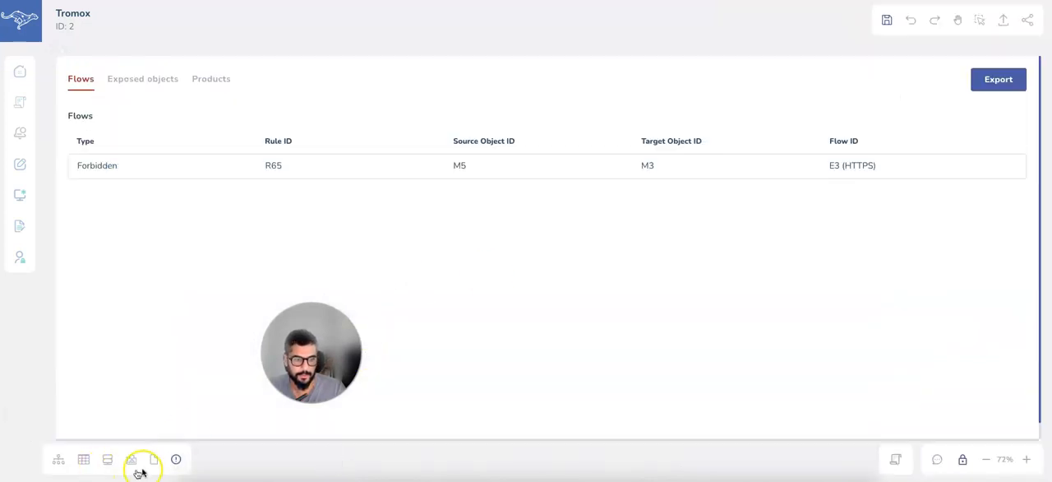
click(136, 78)
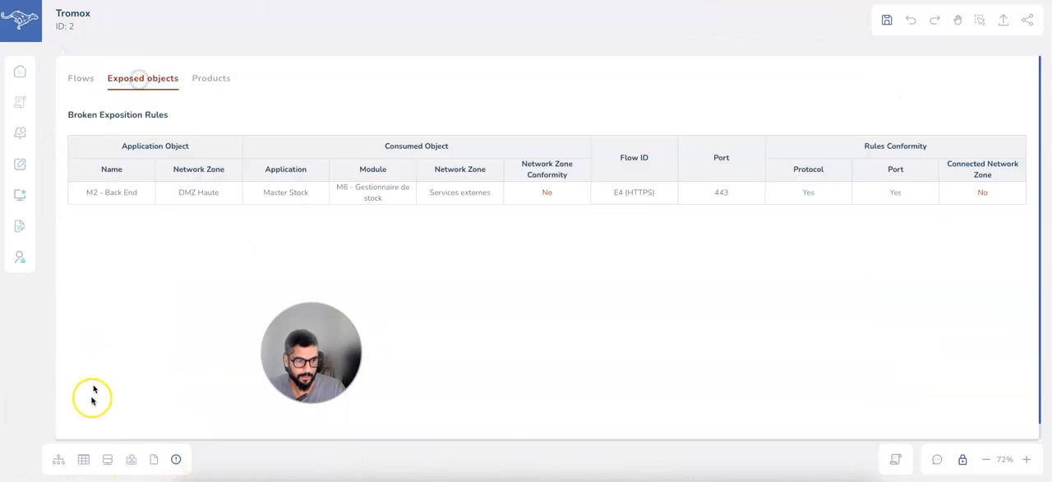
click(61, 463)
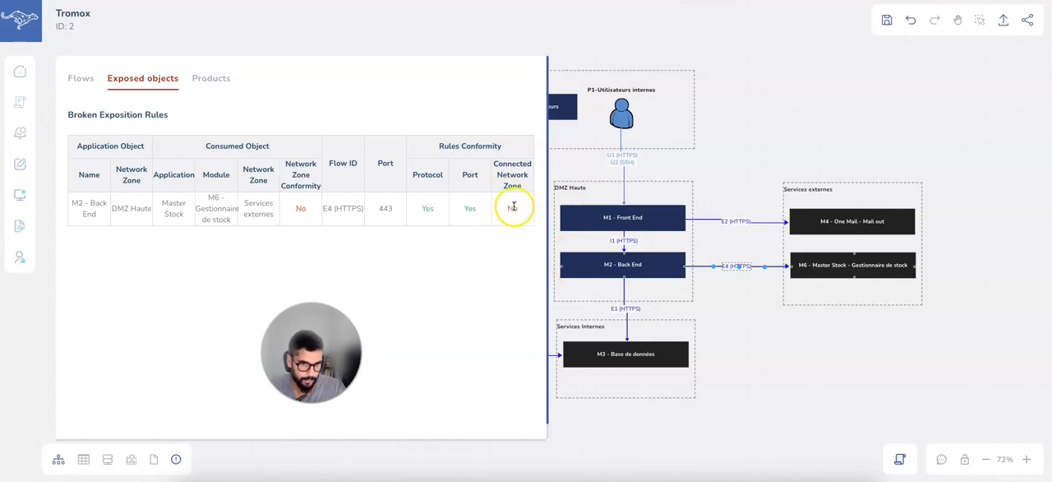
click(177, 461)
drag(770, 366, 660, 346)
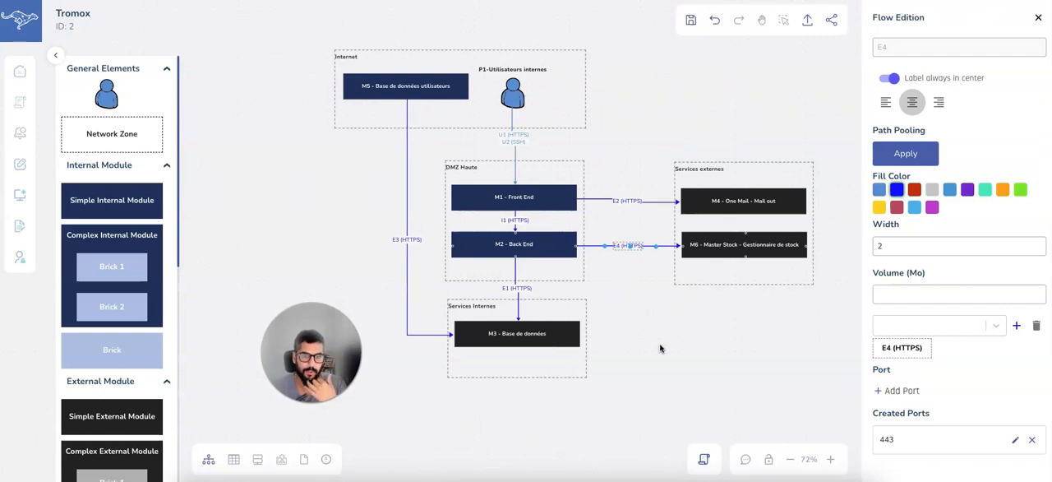
Start linking a VM material to M1 - Front End with the Production environment and the logical name PMO09.
click(533, 198)
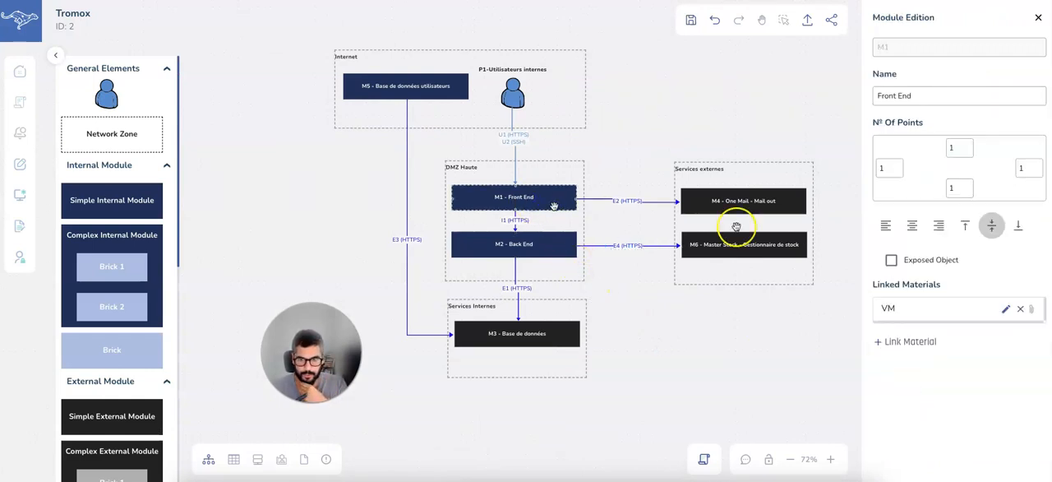
click(912, 343)
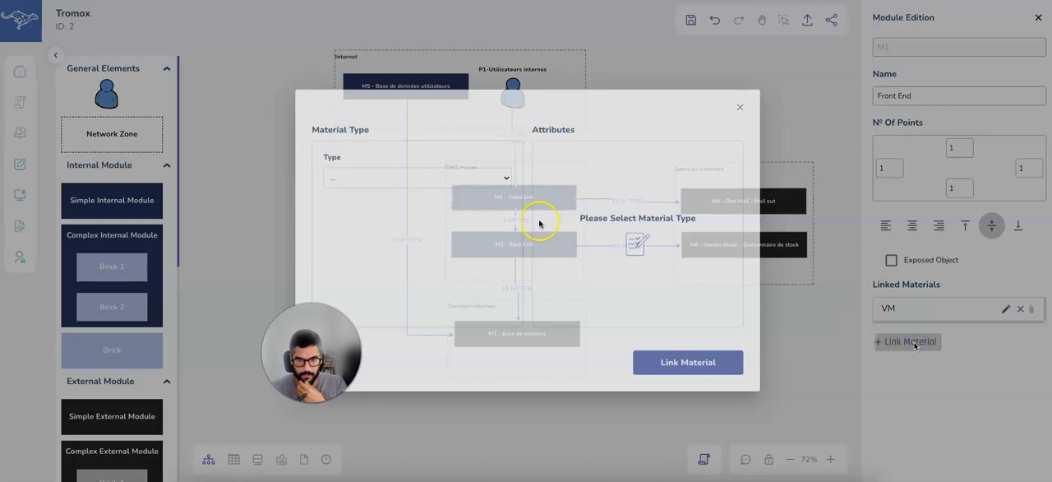
click(430, 180)
click(425, 189)
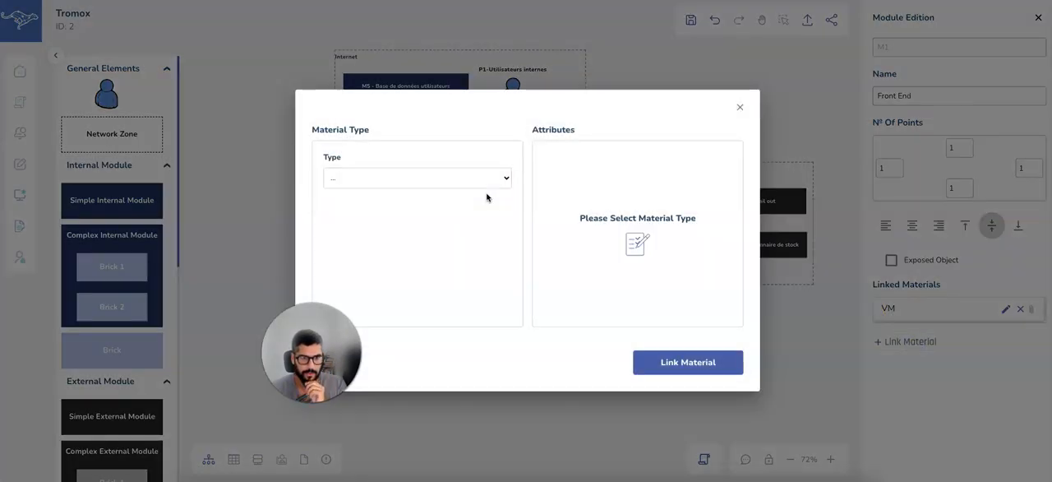
click(573, 176)
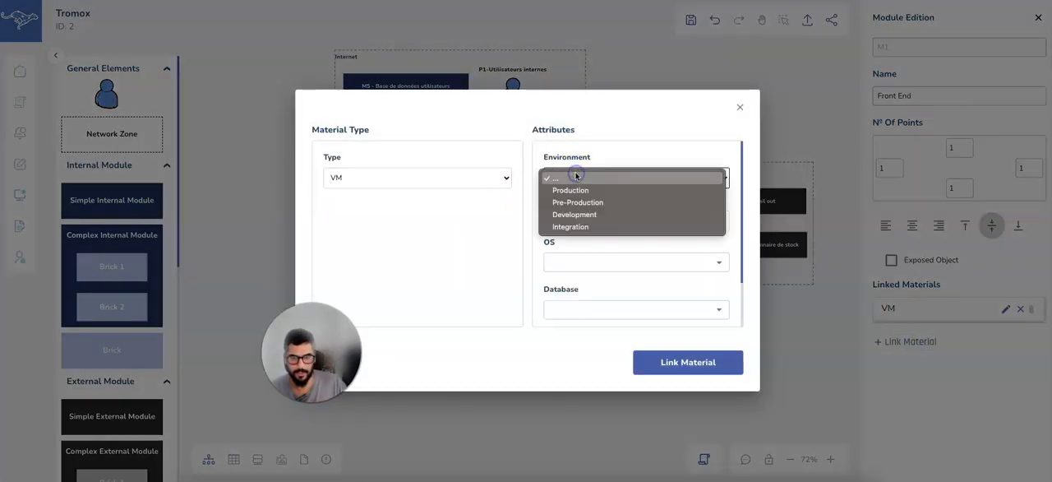
click(588, 191)
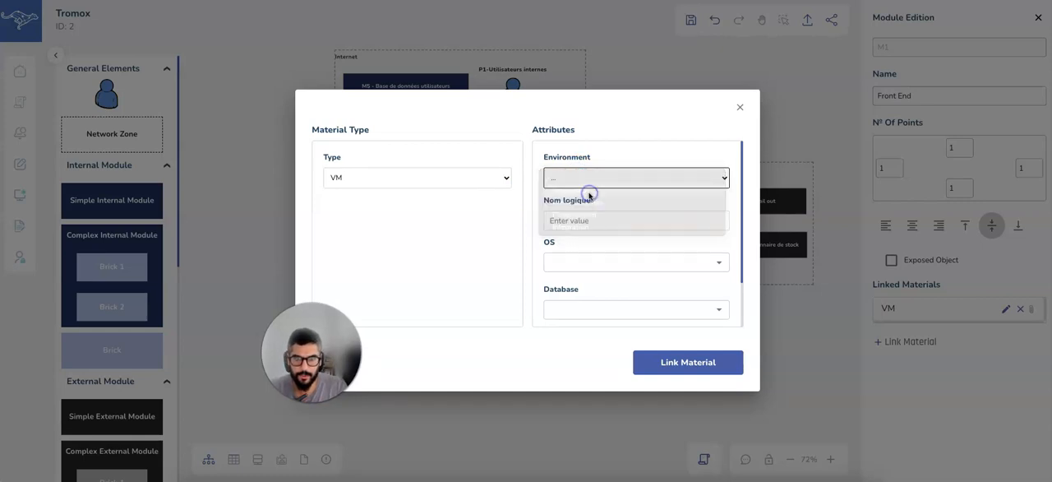
click(587, 218)
text(PMO09)
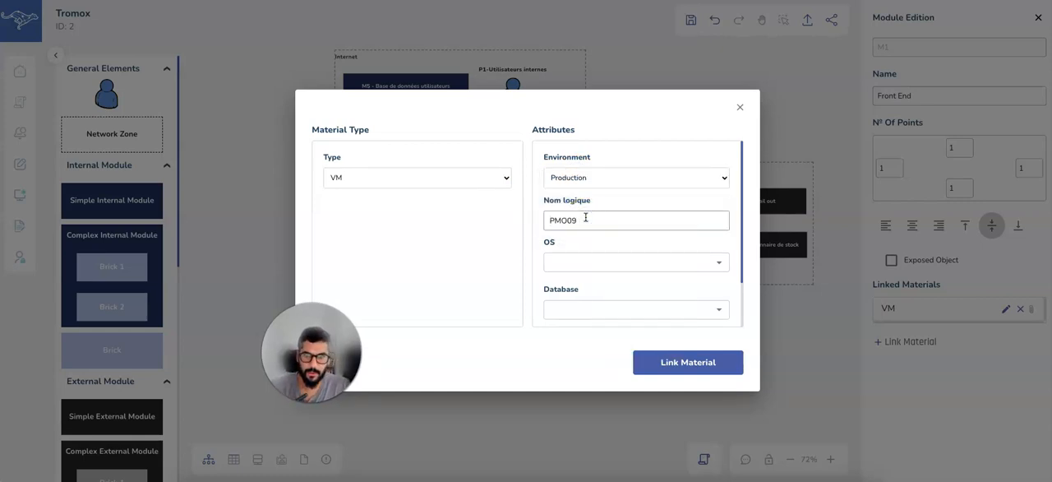
Set the VM's OS to Microsoft Server version 2016 and its database to PostgreSQL version 13.
click(599, 264)
click(604, 292)
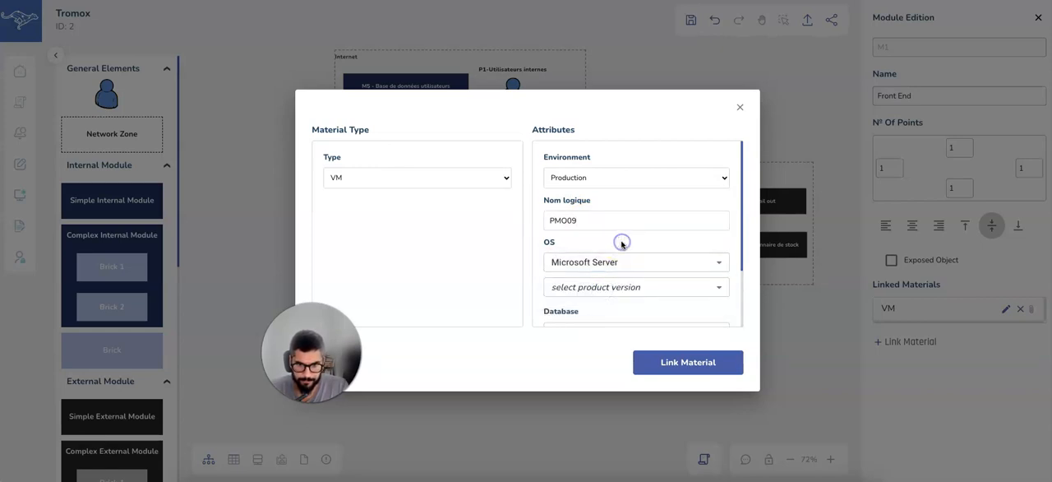
click(612, 281)
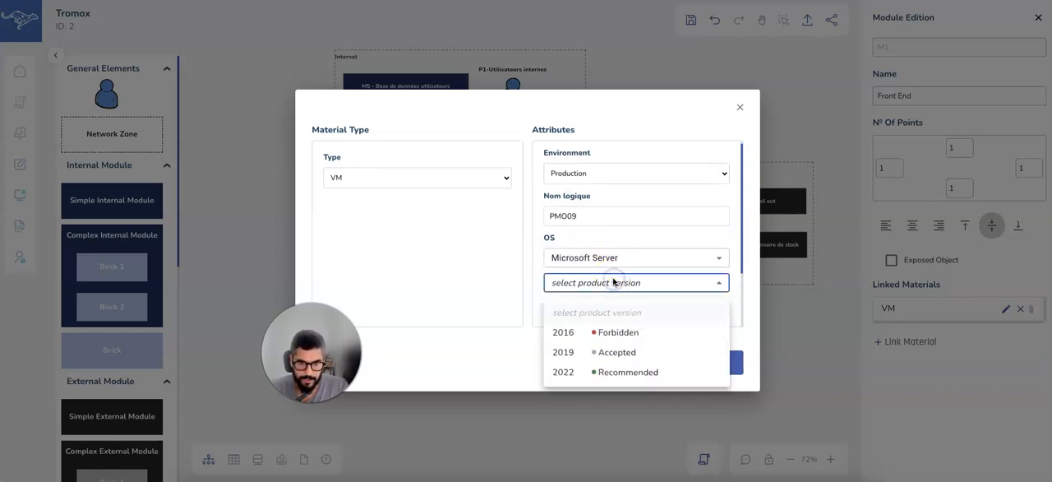
click(620, 332)
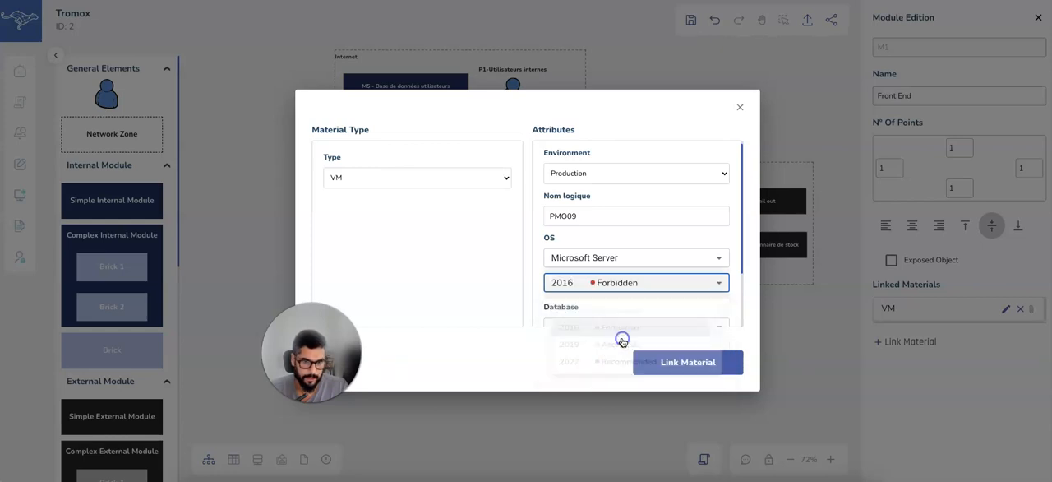
scroll(636, 241, down, 2)
click(627, 251)
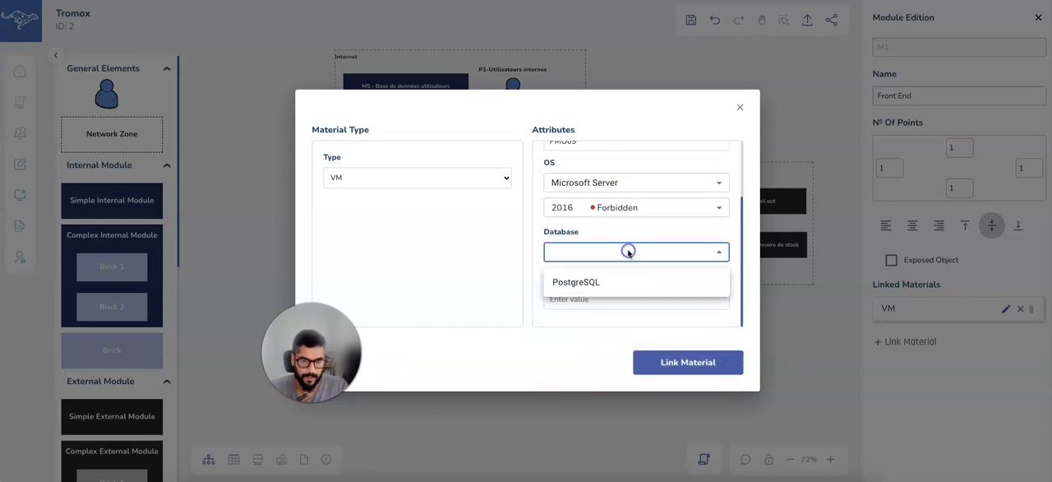
click(607, 288)
click(606, 278)
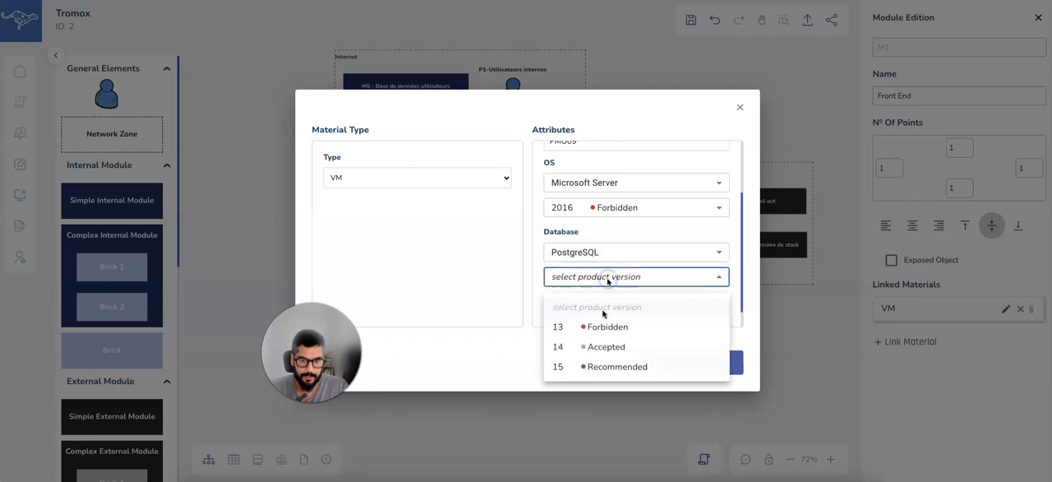
click(602, 327)
Set the VM's storage to 250 Go and link the material to M1 - Front End.
scroll(611, 298, down, 1)
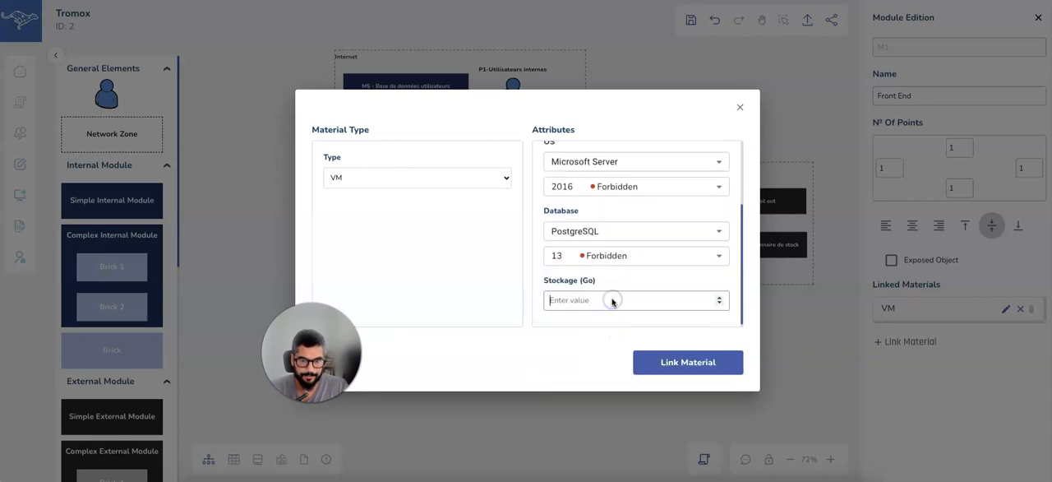
click(613, 299)
text(250)
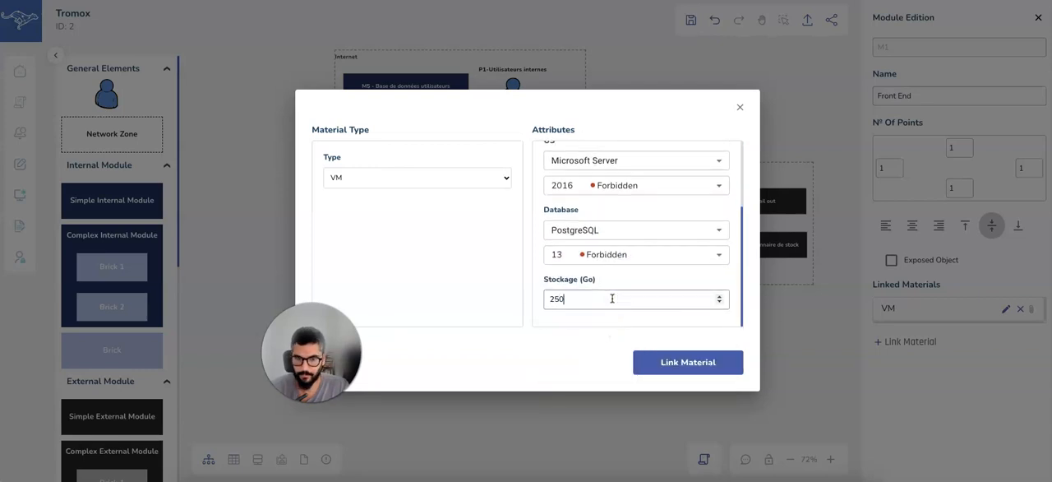
click(718, 373)
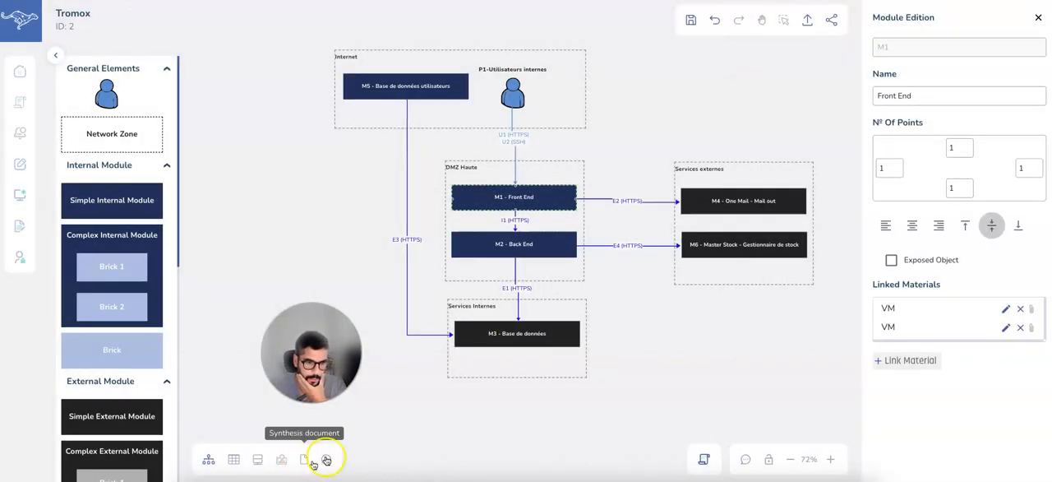
Review the product versions and compatibility section of the conformity report.
click(327, 458)
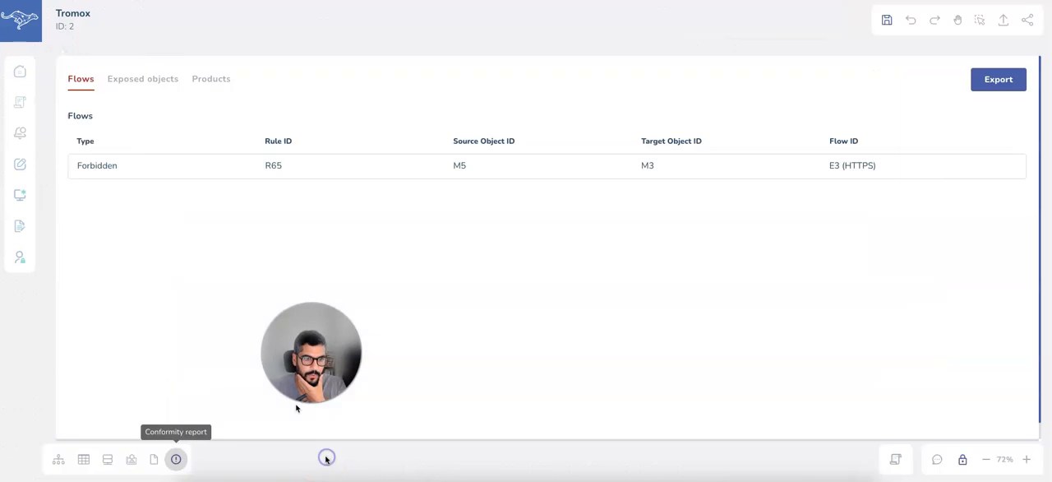
click(199, 82)
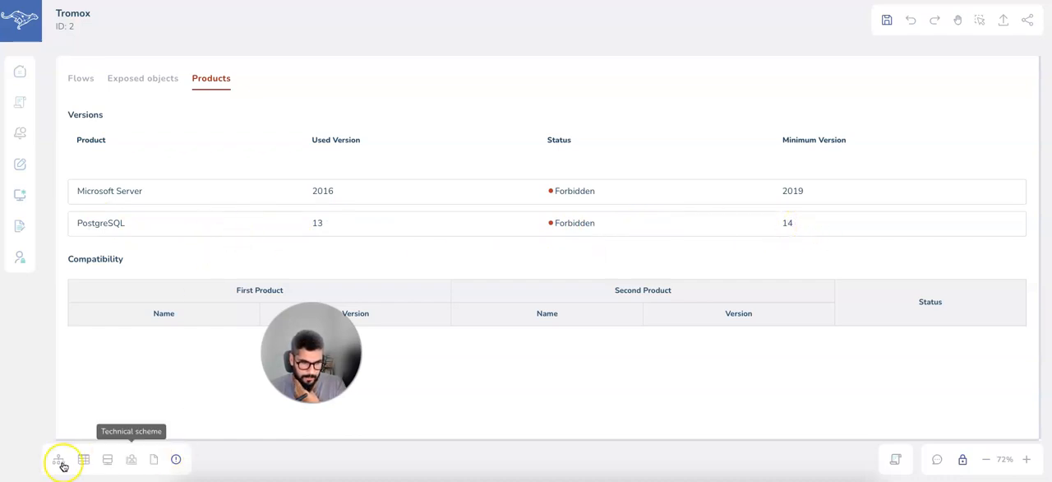
click(175, 459)
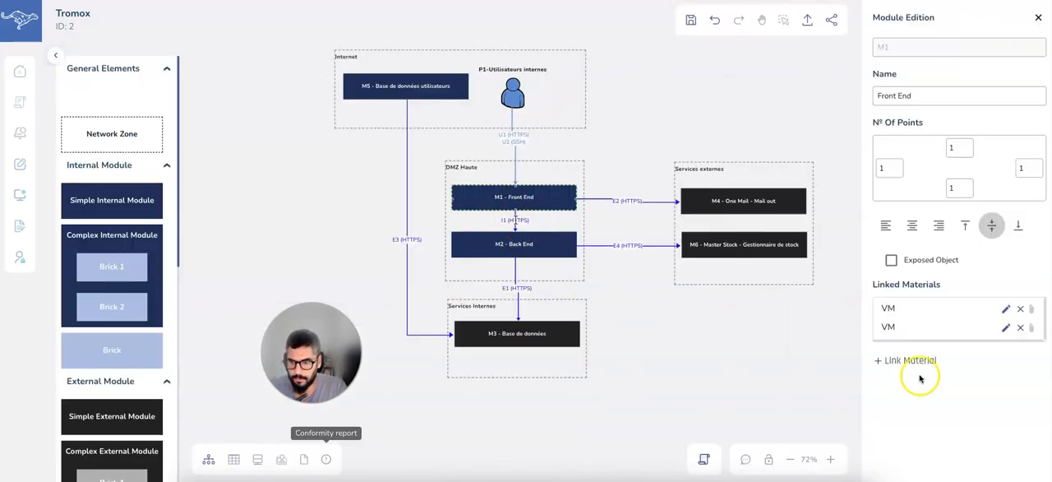
Start linking another VM material to M1 - Front End with the Production environment and the logical name PMOOI9.
click(918, 360)
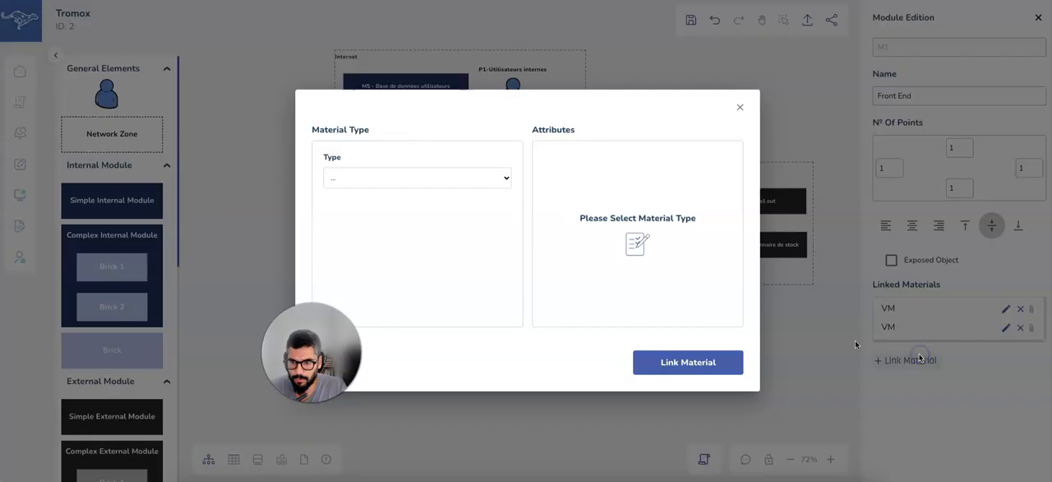
click(418, 181)
click(406, 188)
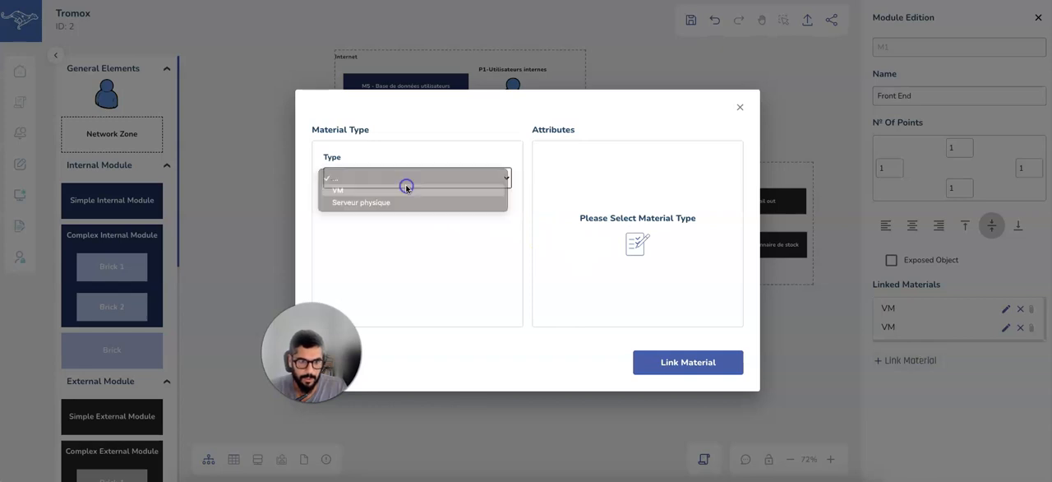
click(578, 178)
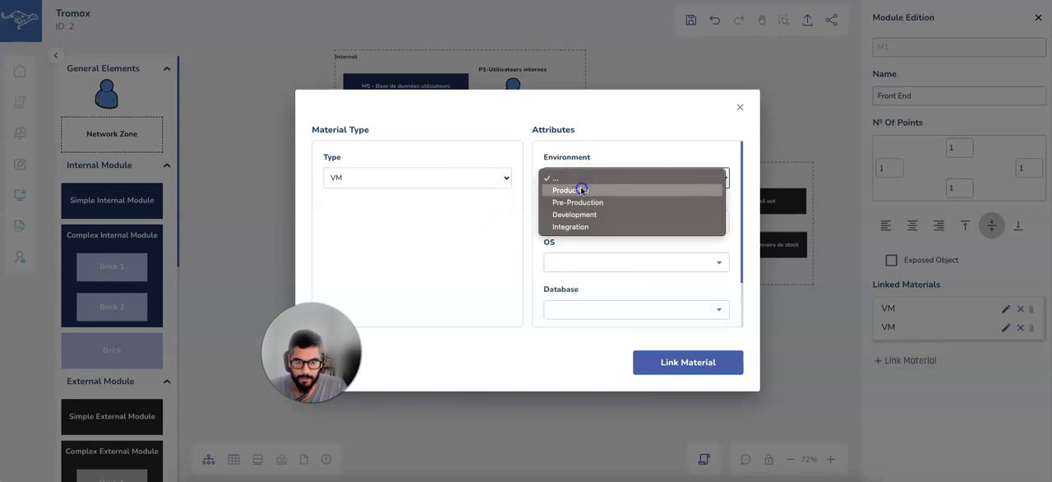
click(581, 190)
click(578, 221)
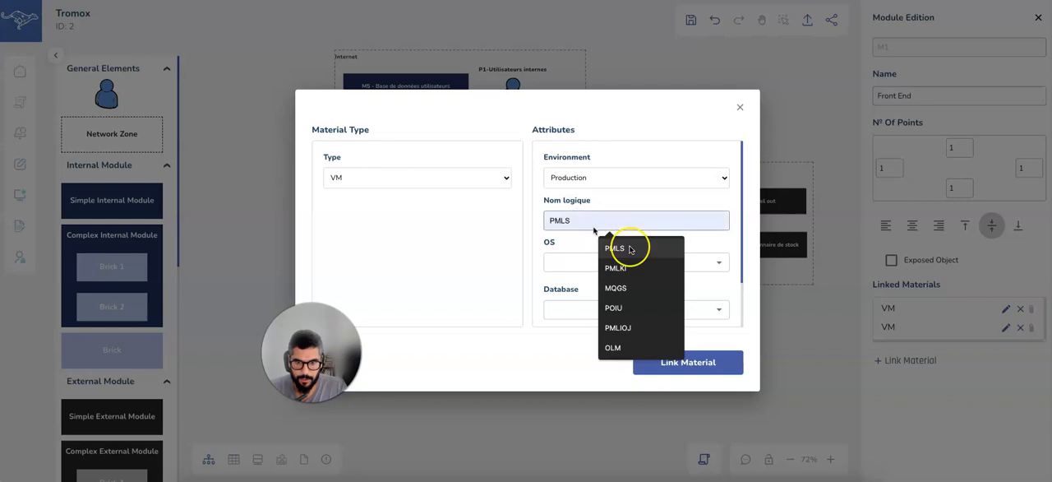
text(P)
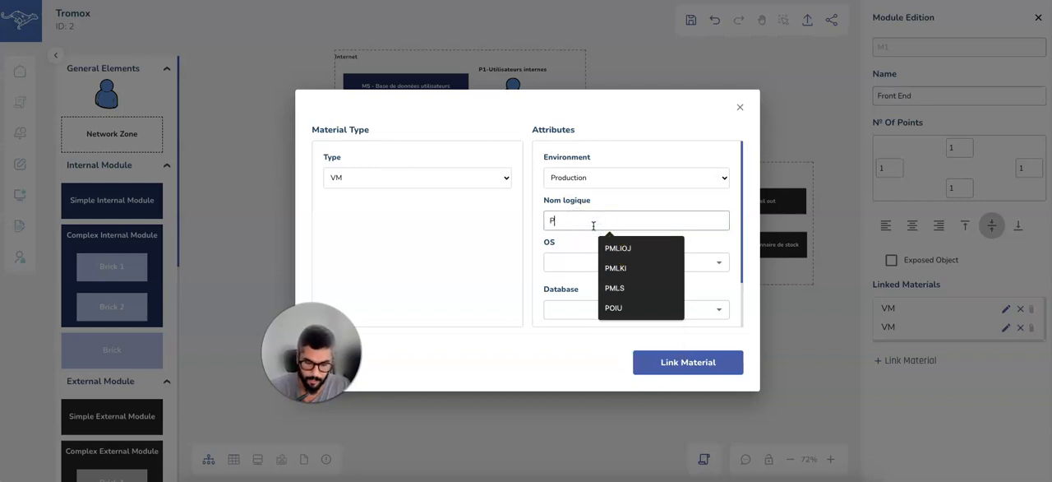
text(MOOI9)
Set the new VM's OS to Microsoft Server version 2019.
click(619, 263)
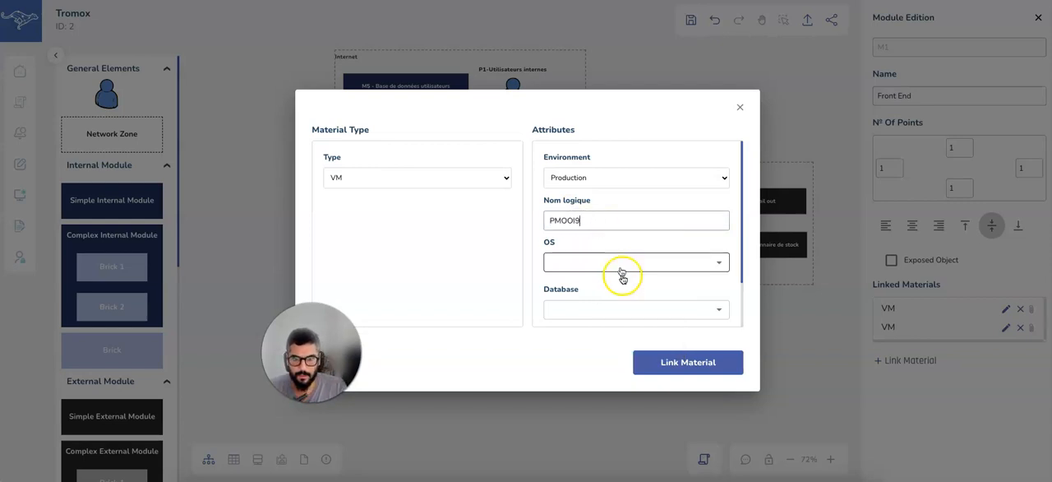
click(618, 291)
click(618, 288)
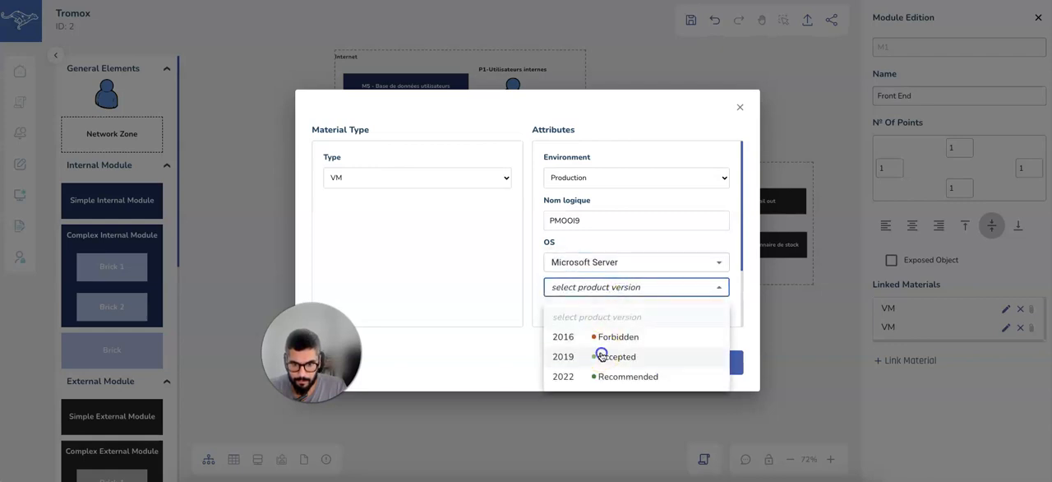
click(605, 356)
Set the new VM's database to PostgreSQL version 14.
scroll(645, 240, down, 1)
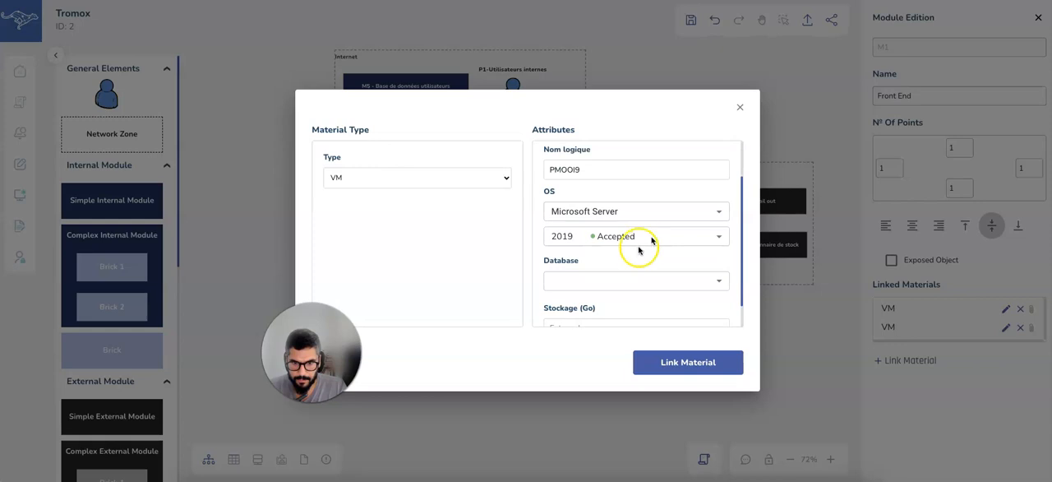
click(603, 281)
click(597, 309)
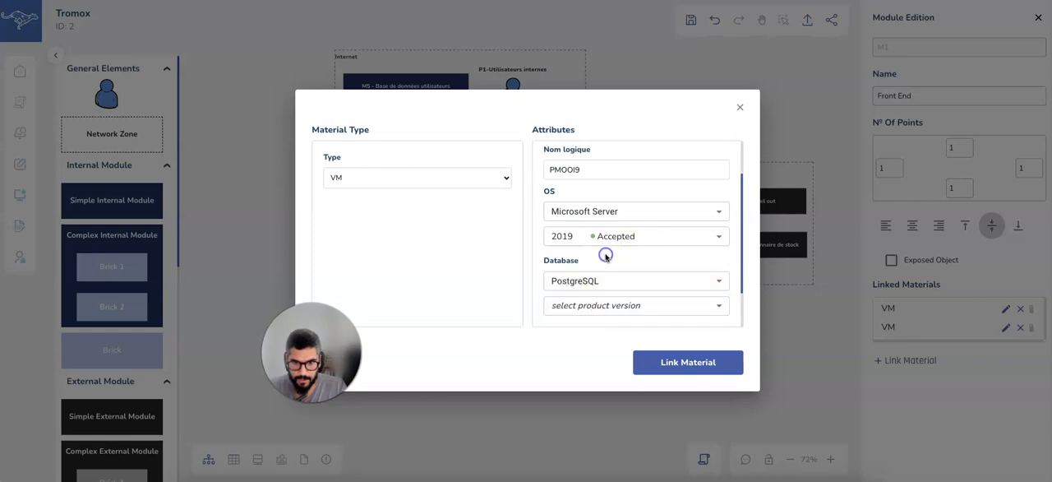
scroll(605, 258, down, 1)
click(603, 275)
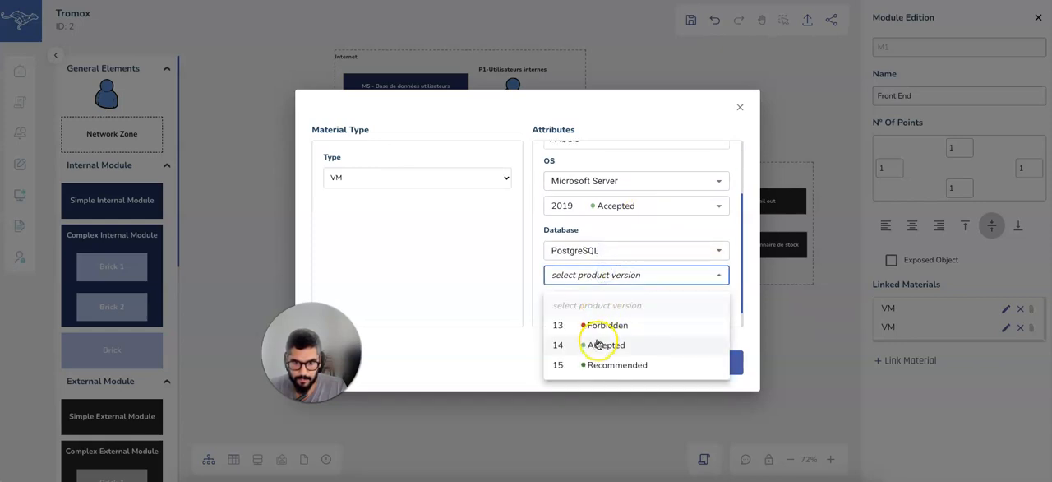
click(600, 343)
Set the new VM's storage to 200 Go and link the material to M1 - Front End.
scroll(622, 231, down, 1)
click(599, 291)
text(200)
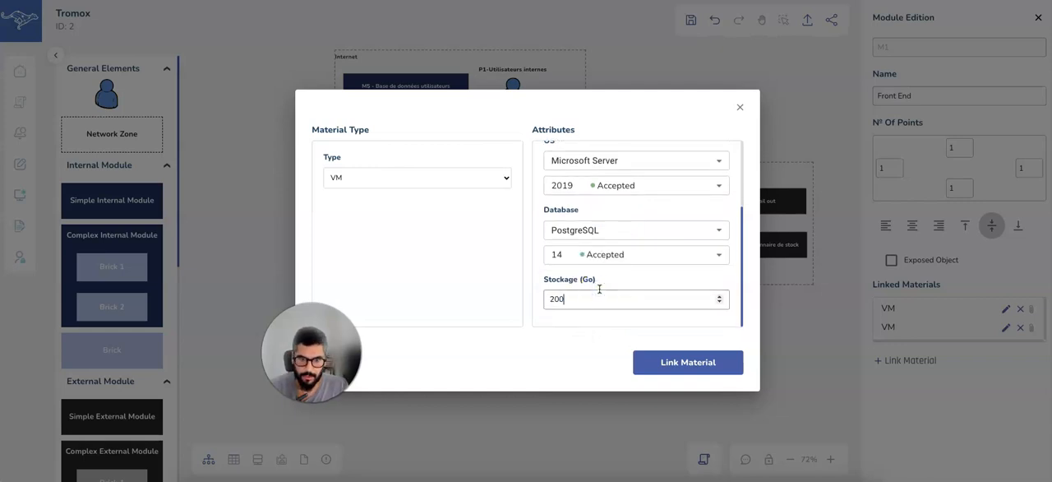
click(695, 370)
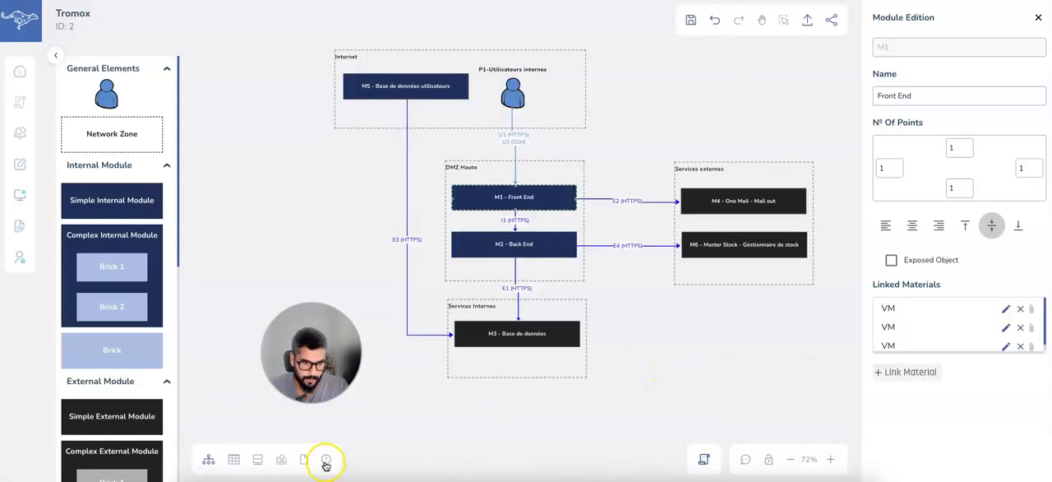
Review the product compatibility, forbidden flows and broken exposition rules in the conformity report, and return to the diagram.
click(326, 462)
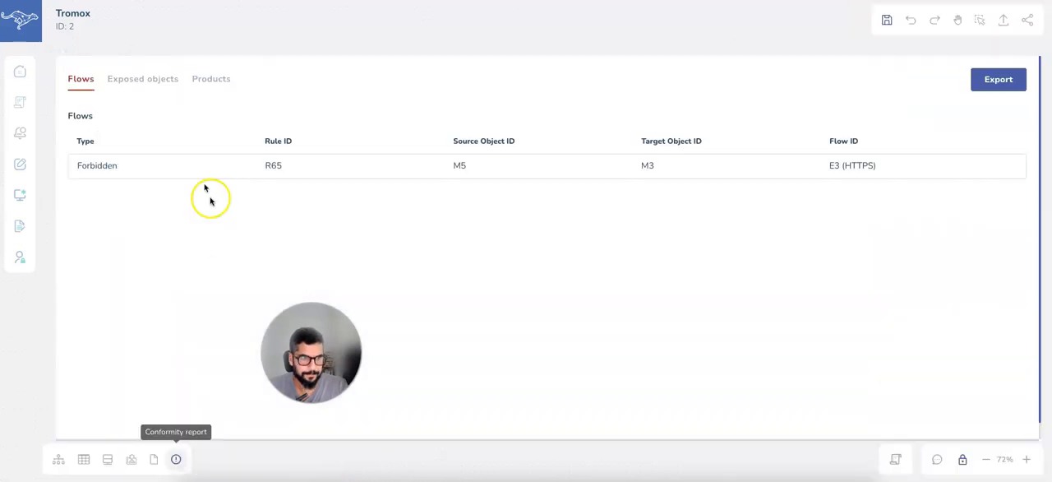
click(199, 78)
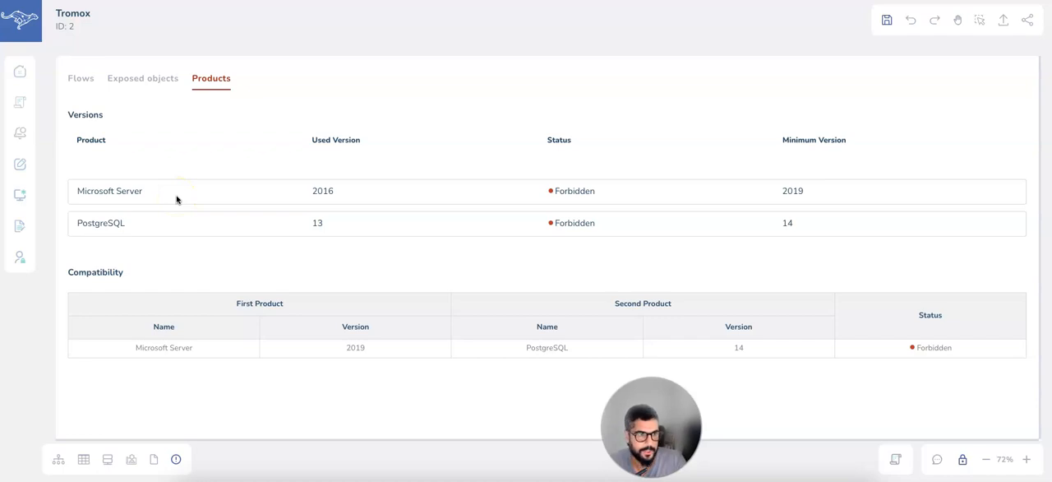
click(80, 79)
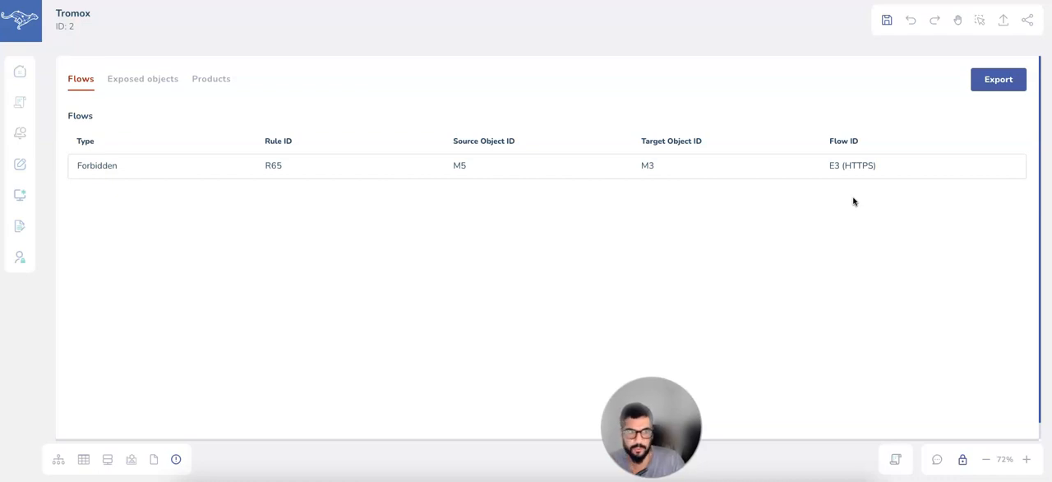
click(147, 82)
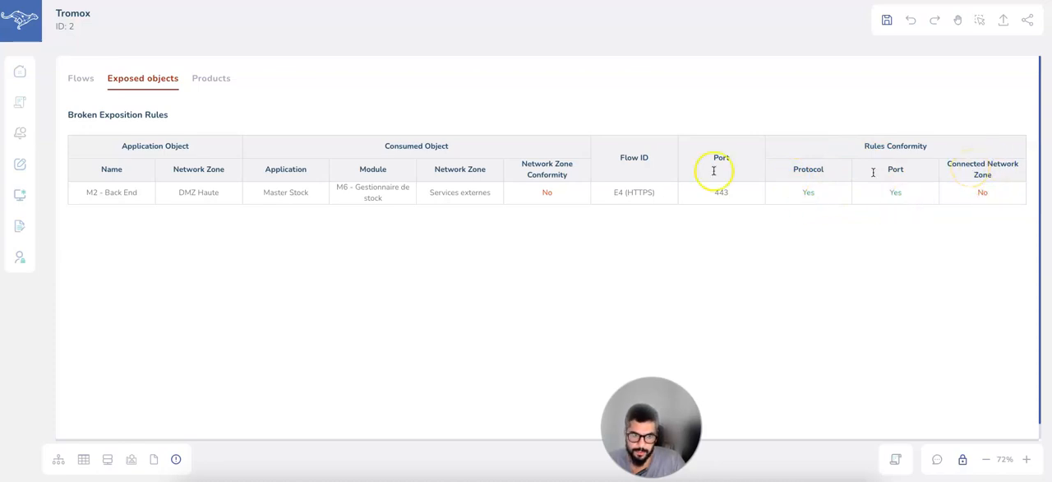
click(199, 79)
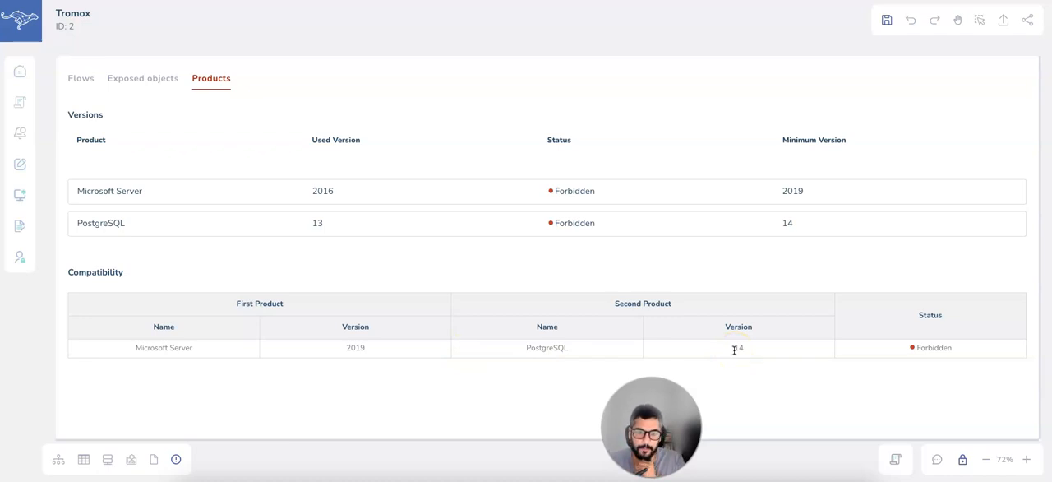
click(57, 463)
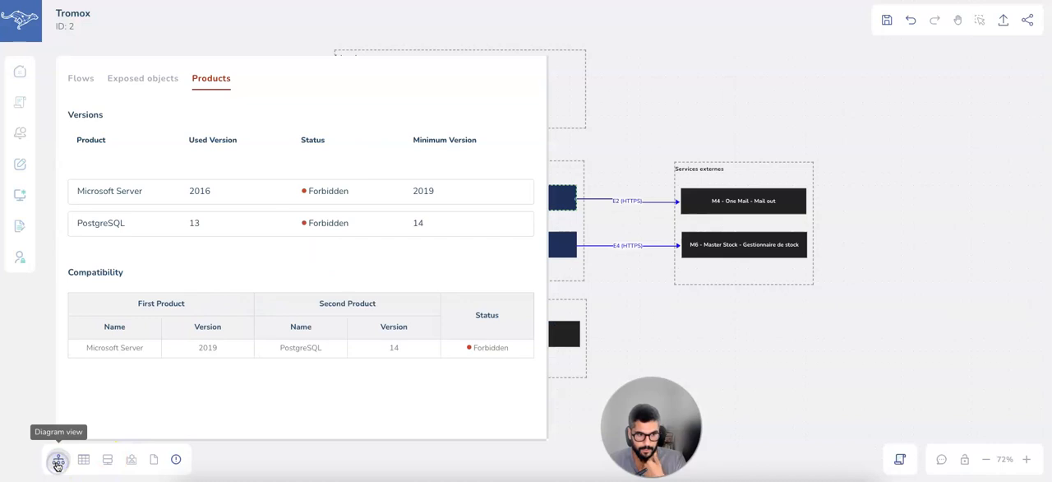
click(178, 463)
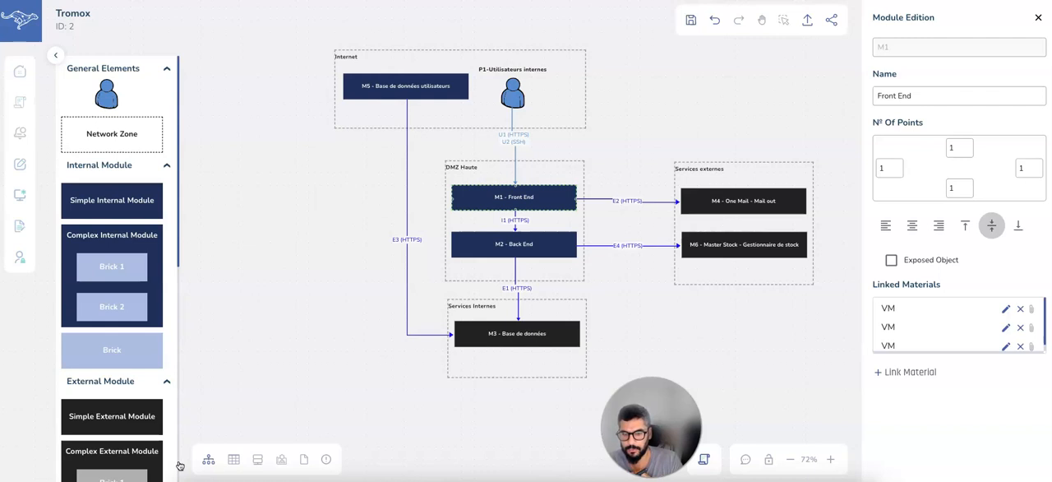
click(188, 430)
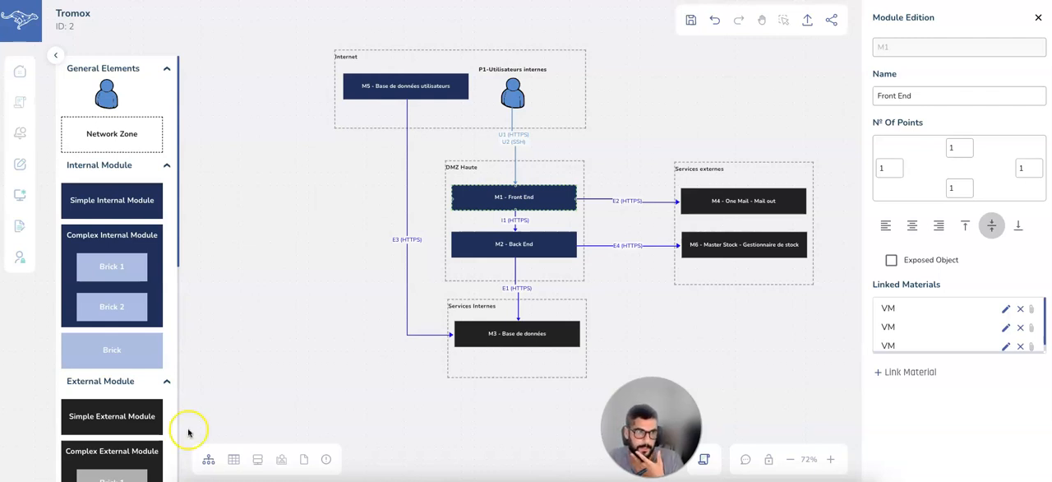